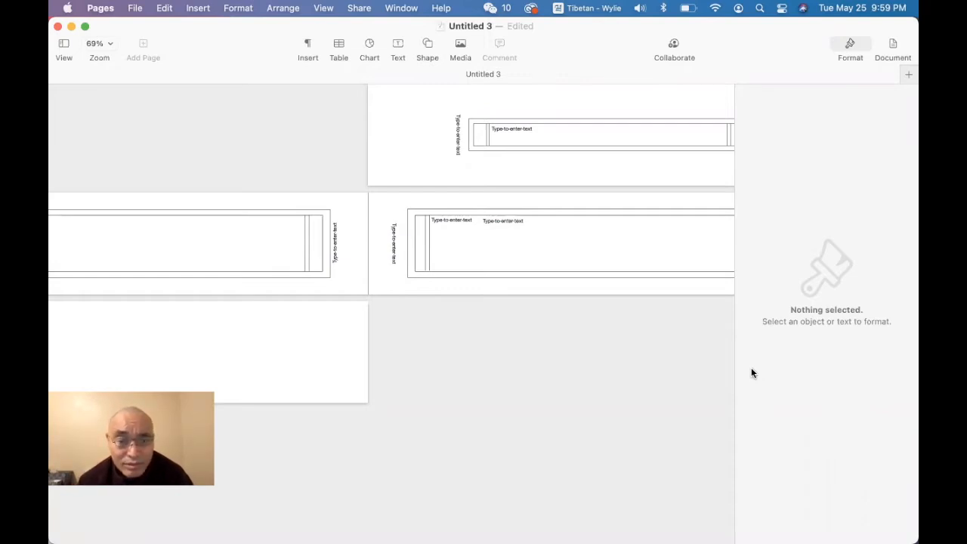
# Step: Move the left vertical text box on the second-row left page into the gap between the outer and inner frames
pyautogui.hscroll(-5, 353, 314)
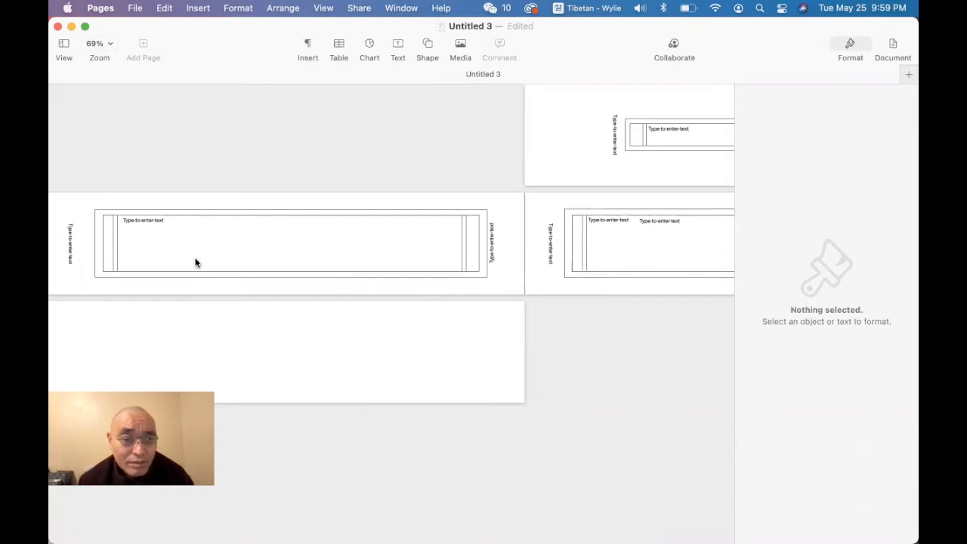
pyautogui.click(68, 247)
pyautogui.moveTo(69, 252); pyautogui.dragTo(96, 252)
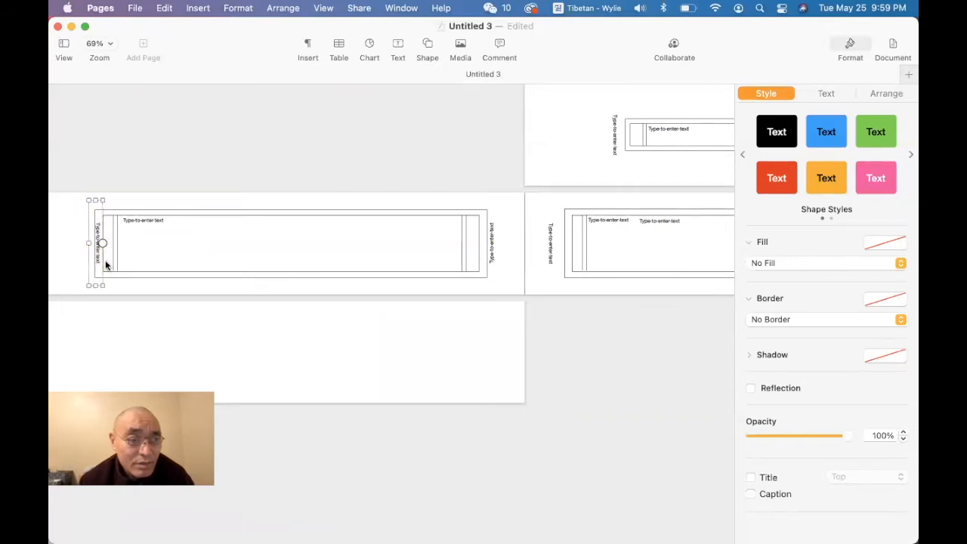
pyautogui.scroll(6, 106, 265)
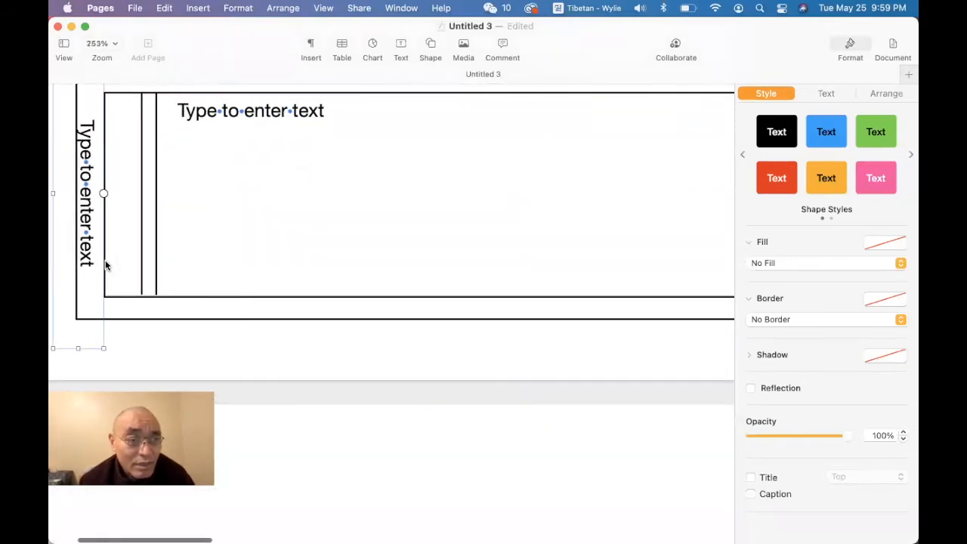
pyautogui.scroll(3, 106, 265)
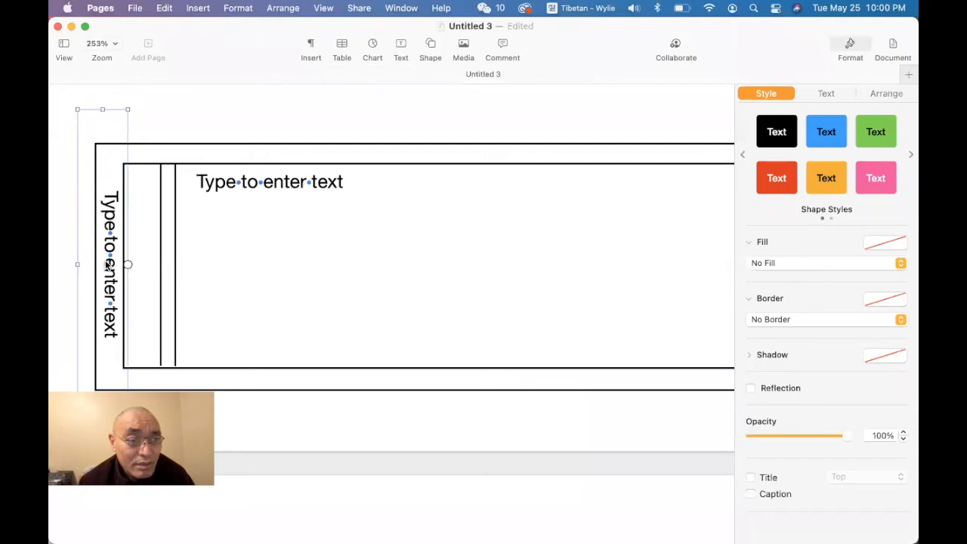
pyautogui.moveTo(109, 266); pyautogui.dragTo(107, 266)
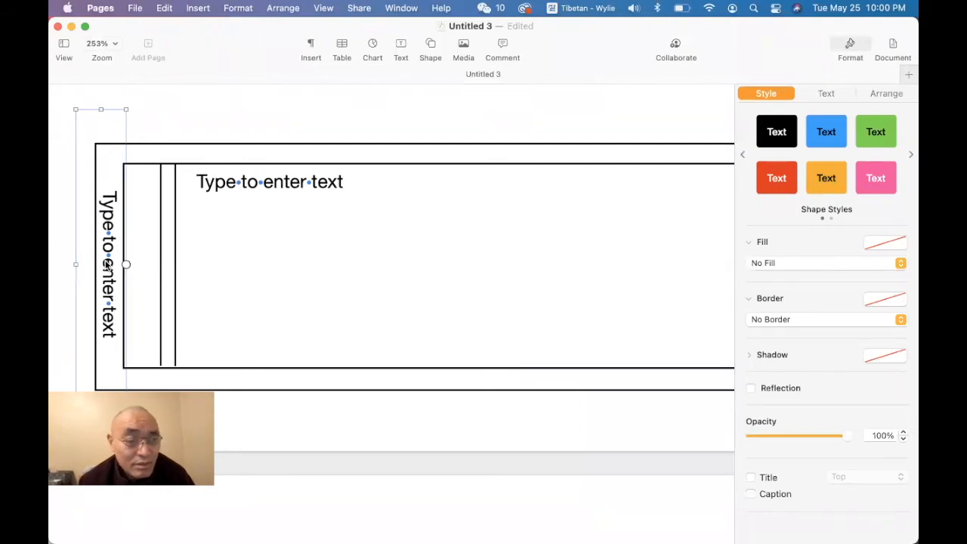
# Step: Move the same page's right vertical text box into the gap between the two frames at their right end
pyautogui.hscroll(15, 105, 265)
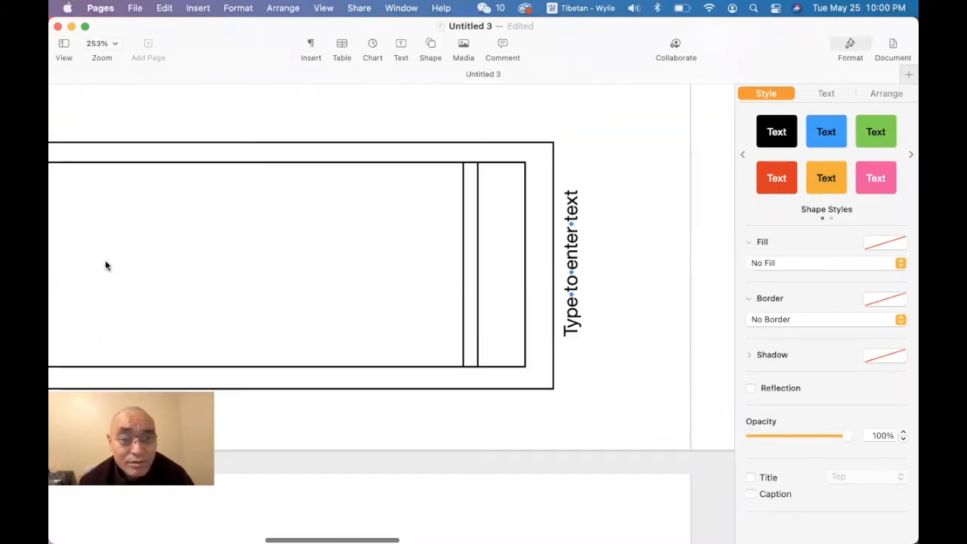
pyautogui.hscroll(3, 105, 265)
pyautogui.moveTo(520, 278); pyautogui.dragTo(489, 280)
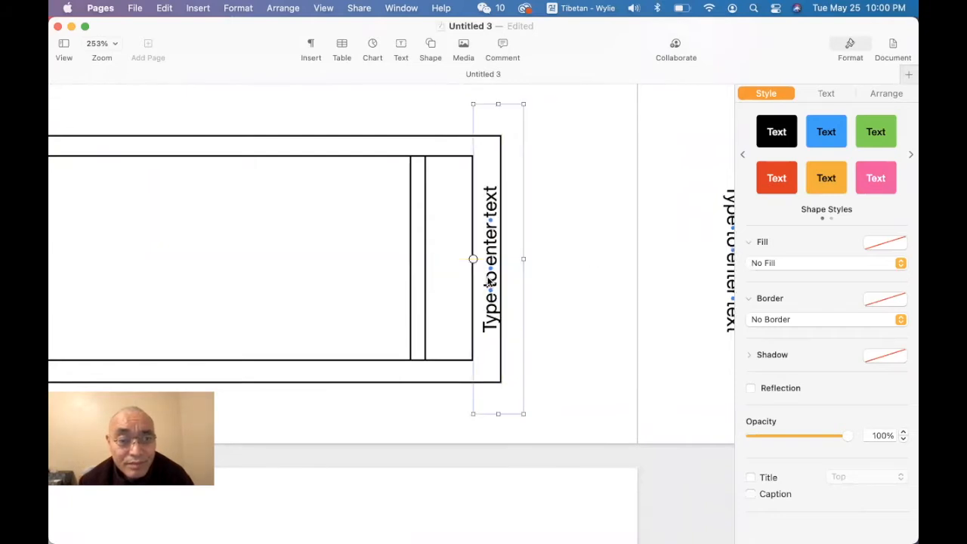
pyautogui.press('Left')
pyautogui.press('Left')
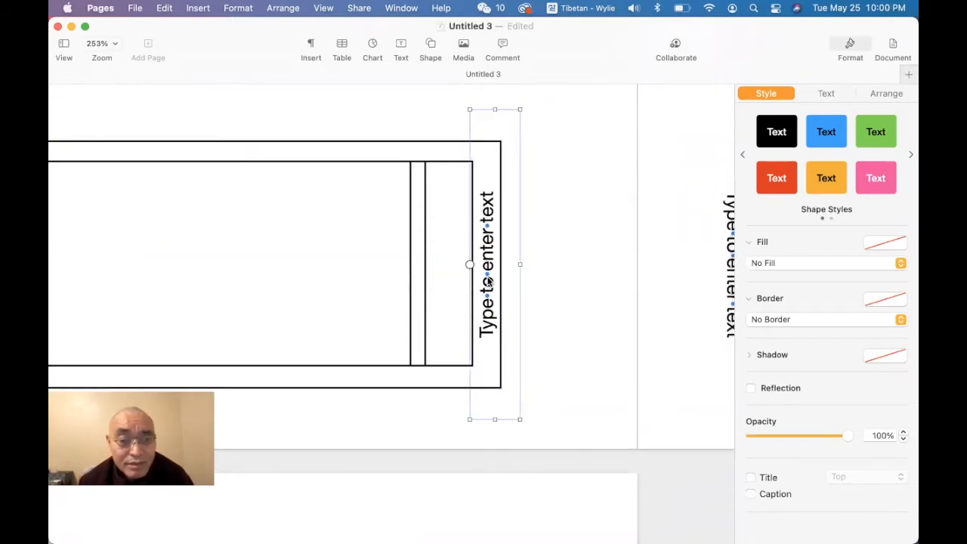
pyautogui.press('Left')
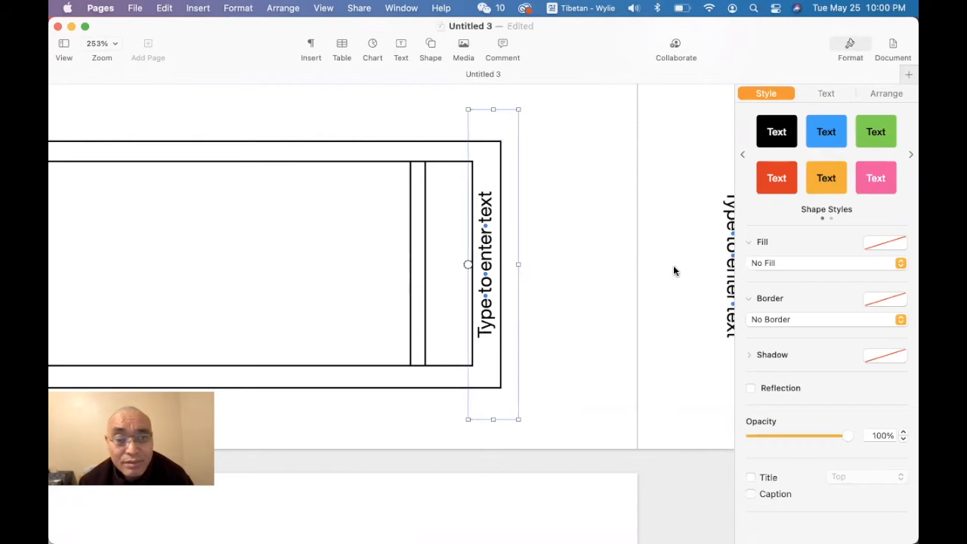
# Step: Shift the adjacent right page's left vertical text box rightward into the gap between its outer and inner frames
pyautogui.hscroll(5, 675, 271)
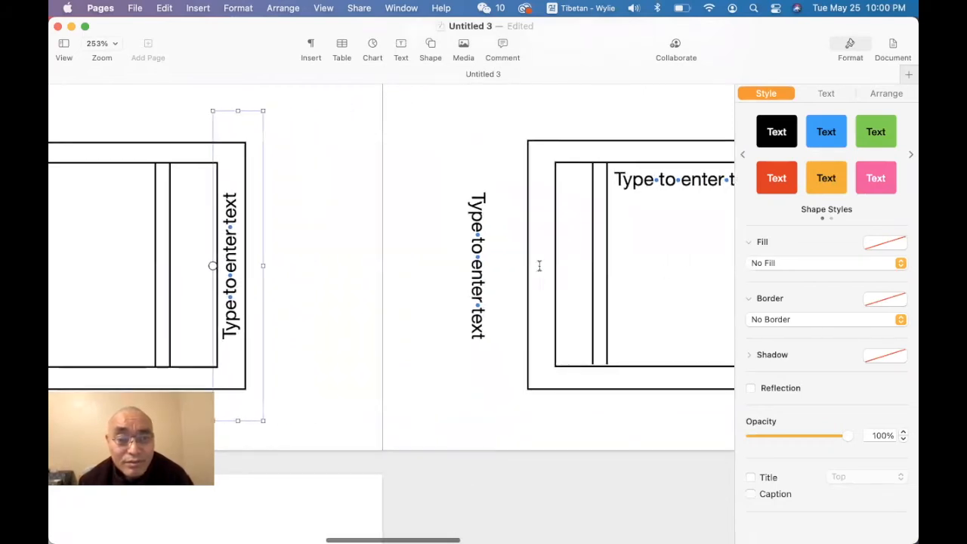
pyautogui.click(479, 278)
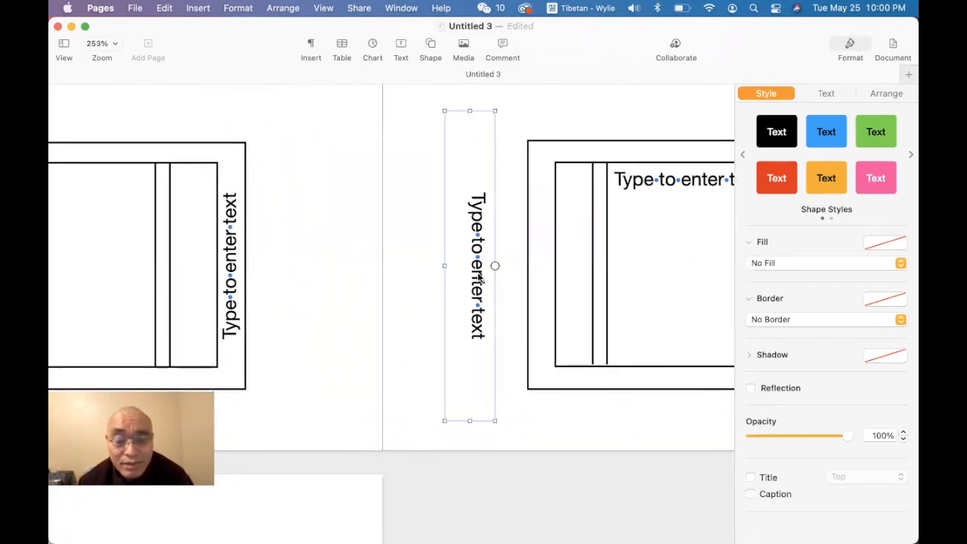
pyautogui.press('Right')
pyautogui.press('Right')
pyautogui.press('Right')
pyautogui.press('Right')
pyautogui.press('Right')
pyautogui.press('Right')
pyautogui.press('Right')
pyautogui.press('Right')
pyautogui.press('Right')
pyautogui.press('Right')
pyautogui.press('Right')
pyautogui.press('Right')
pyautogui.press('Right')
pyautogui.press('Right')
pyautogui.press('Right')
pyautogui.press('Right')
pyautogui.press('Right')
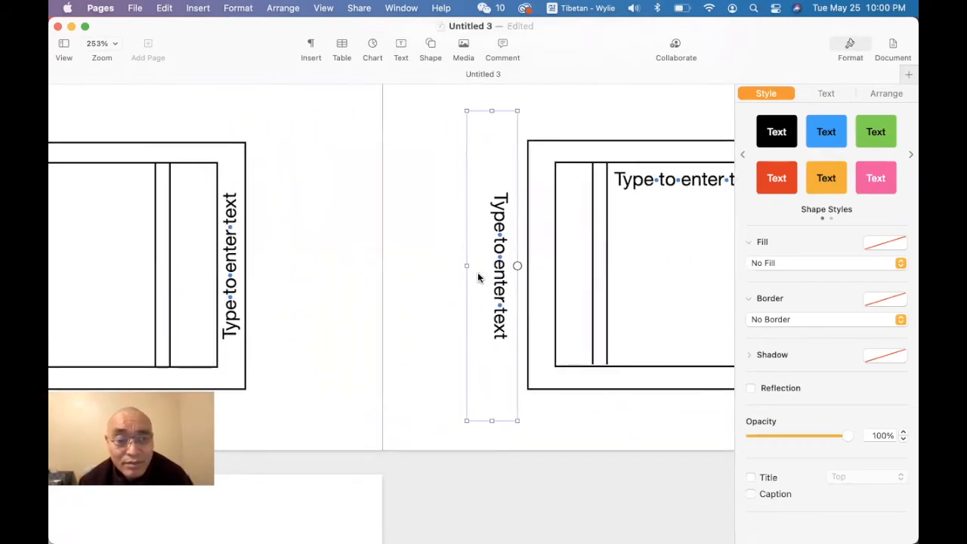
pyautogui.press('Right')
pyautogui.press('Right')
pyautogui.press('Right')
pyautogui.press('Right')
pyautogui.press('Right')
pyautogui.press('Right')
pyautogui.press('Right')
pyautogui.press('Right')
pyautogui.press('Right')
pyautogui.press('Right')
pyautogui.press('Right')
pyautogui.press('Right')
pyautogui.press('Right')
pyautogui.press('Right')
pyautogui.press('Right')
pyautogui.press('Right')
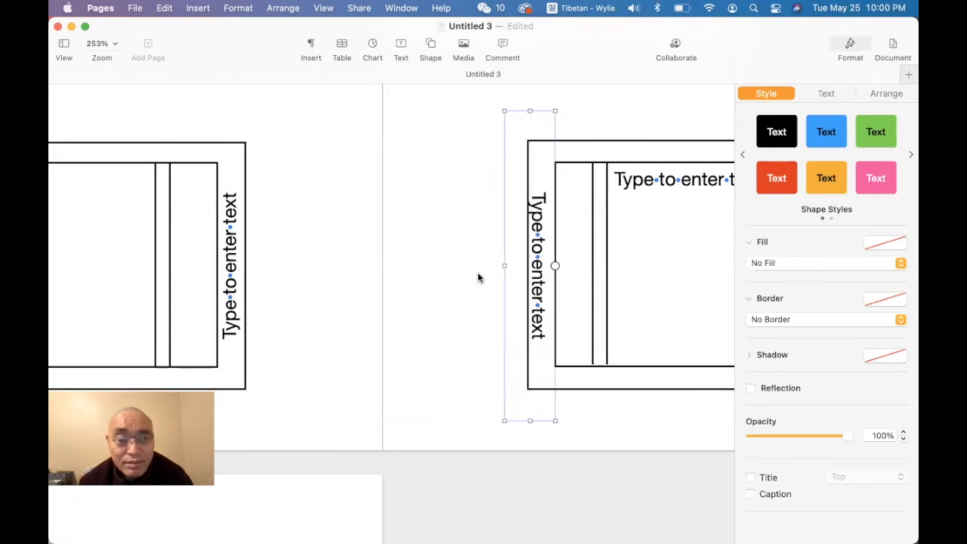
pyautogui.press('Right')
pyautogui.press('Right')
# Step: Shift that right page's other vertical text box leftward into the gap at the frames' right end and deselect it
pyautogui.hscroll(15, 478, 277)
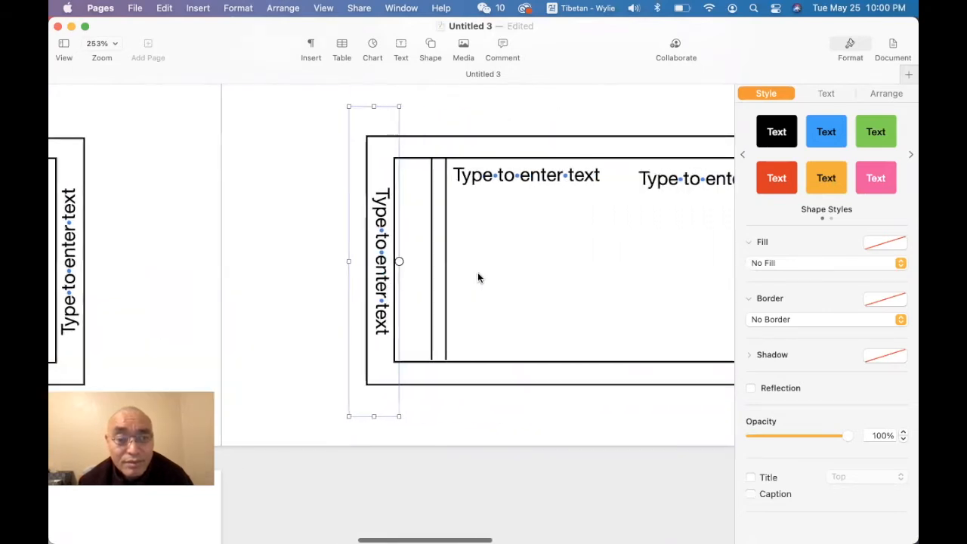
pyautogui.hscroll(5, 477, 277)
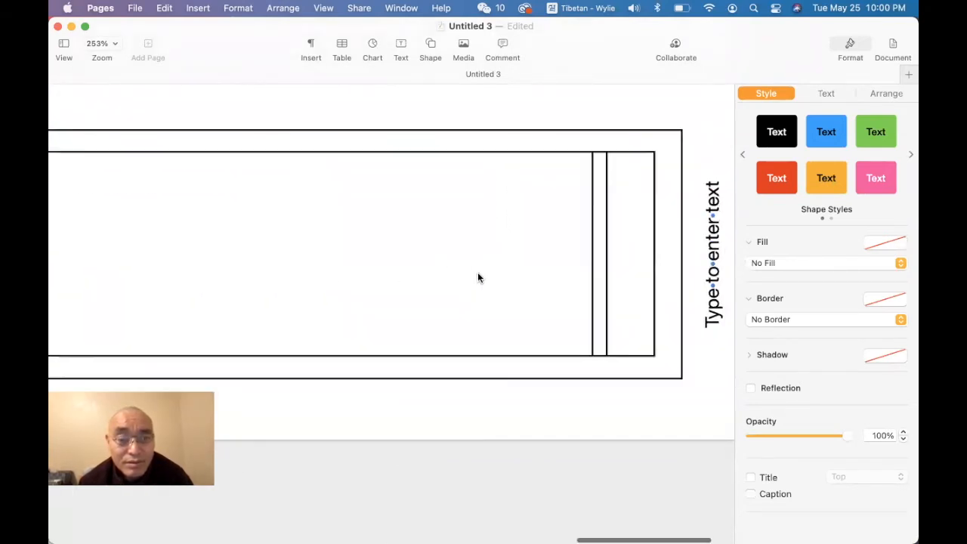
pyautogui.click(607, 278)
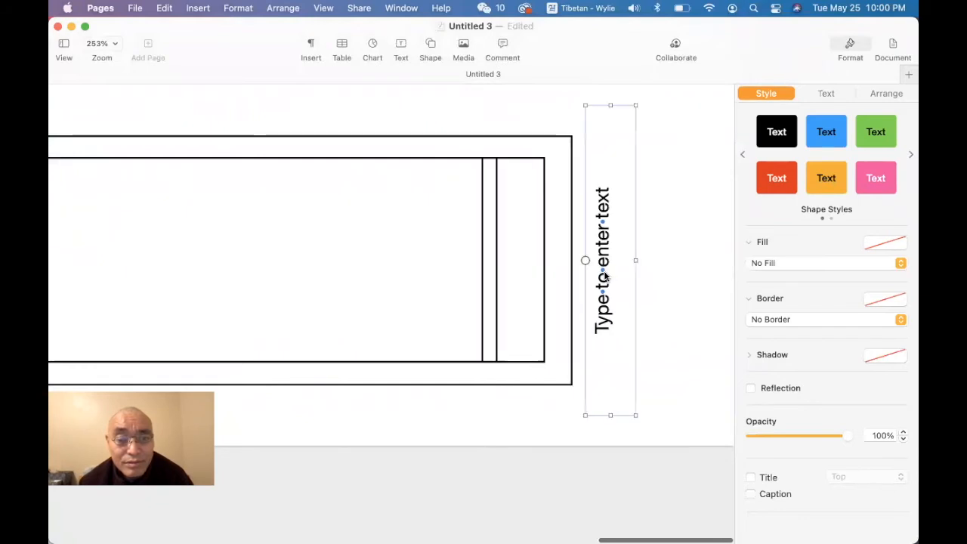
pyautogui.scroll(1, 606, 277)
pyautogui.press('Left')
pyautogui.press('Left')
pyautogui.press('Left')
pyautogui.press('Left')
pyautogui.press('Left')
pyautogui.press('Left')
pyautogui.press('Left')
pyautogui.press('Left')
pyautogui.press('Left')
pyautogui.press('Left')
pyautogui.press('Left')
pyautogui.press('Left')
pyautogui.press('Left')
pyautogui.press('Left')
pyautogui.press('Left')
pyautogui.press('Left')
pyautogui.press('Left')
pyautogui.press('Left')
pyautogui.press('Left')
pyautogui.press('Left')
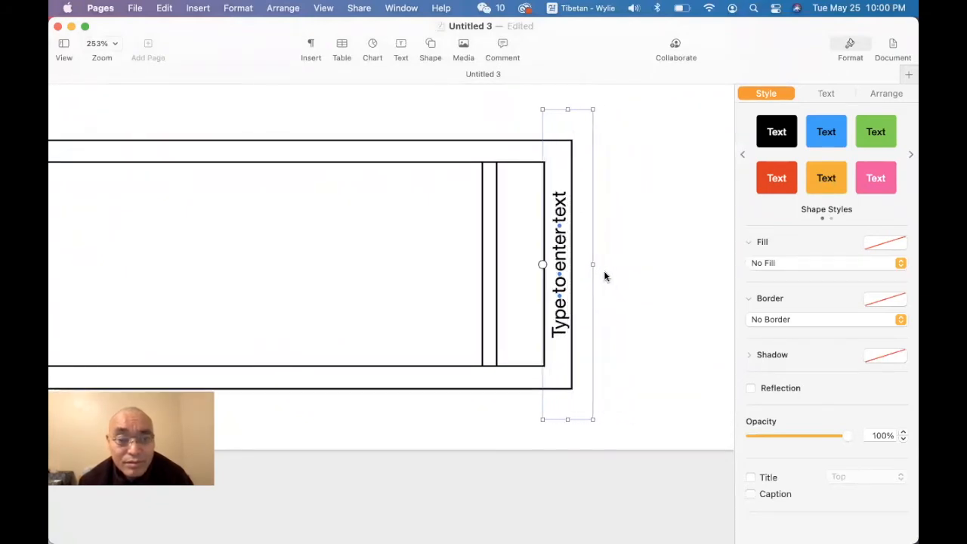
pyautogui.click(639, 279)
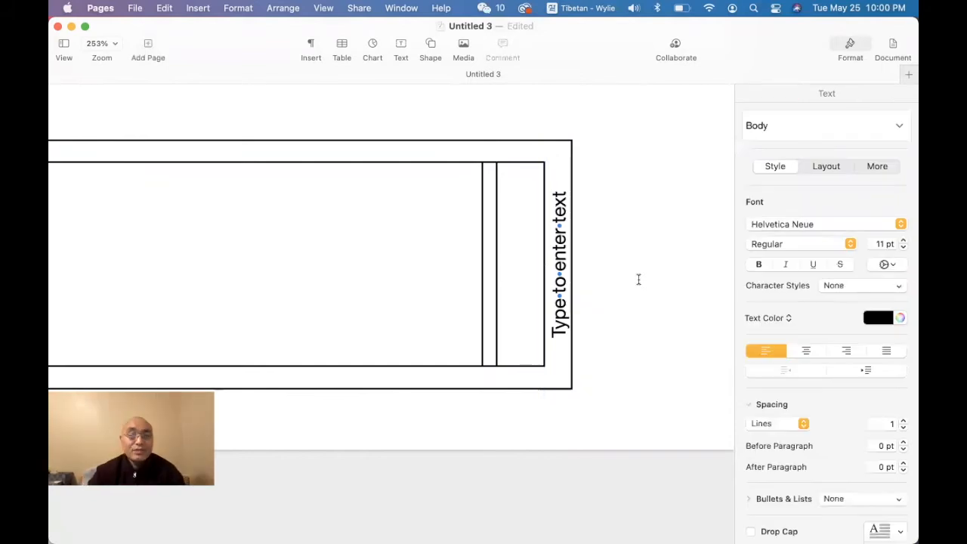
# Step: Copy the outer frame and one vertical line from the right page and paste them onto the blank page below
pyautogui.click(530, 141)
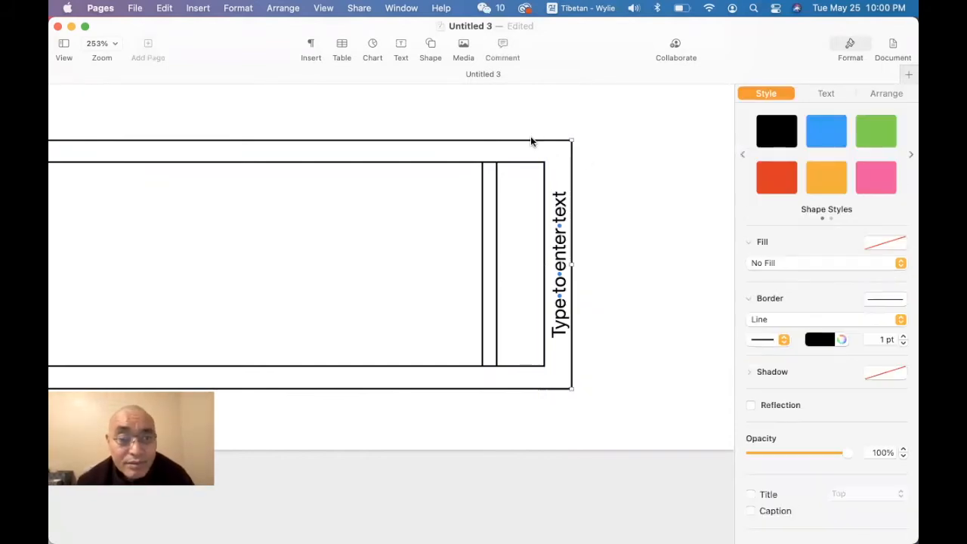
pyautogui.keyDown('shift'); pyautogui.click(497, 199); pyautogui.keyUp('shift')
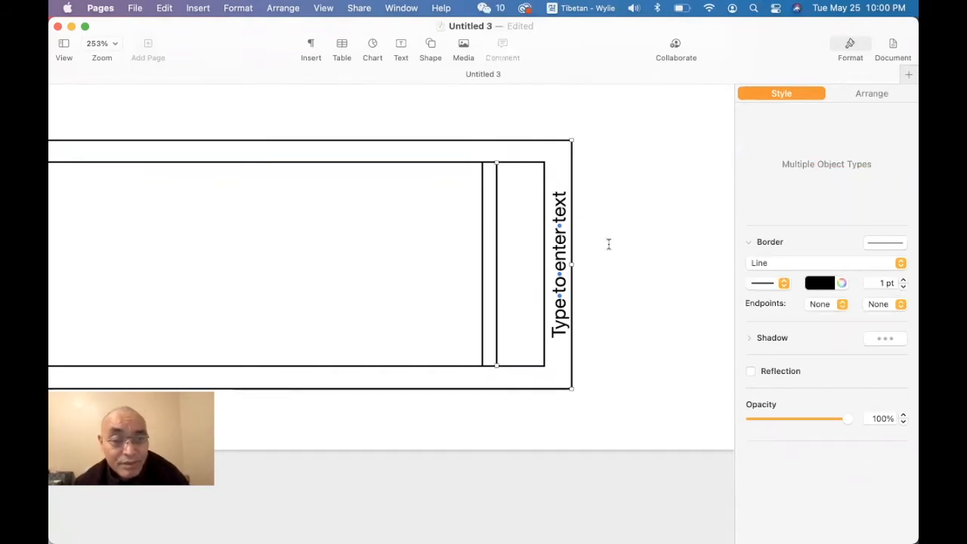
pyautogui.scroll(-5, 605, 386)
pyautogui.scroll(-5, 604, 387)
pyautogui.scroll(2, 604, 389)
pyautogui.hscroll(-5, 604, 391)
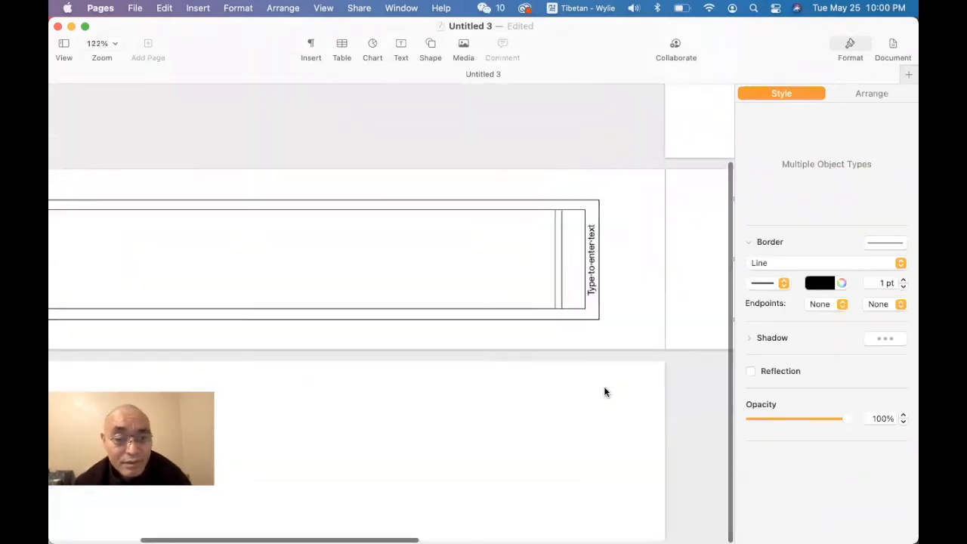
pyautogui.press('super+c')
pyautogui.press('super+v')
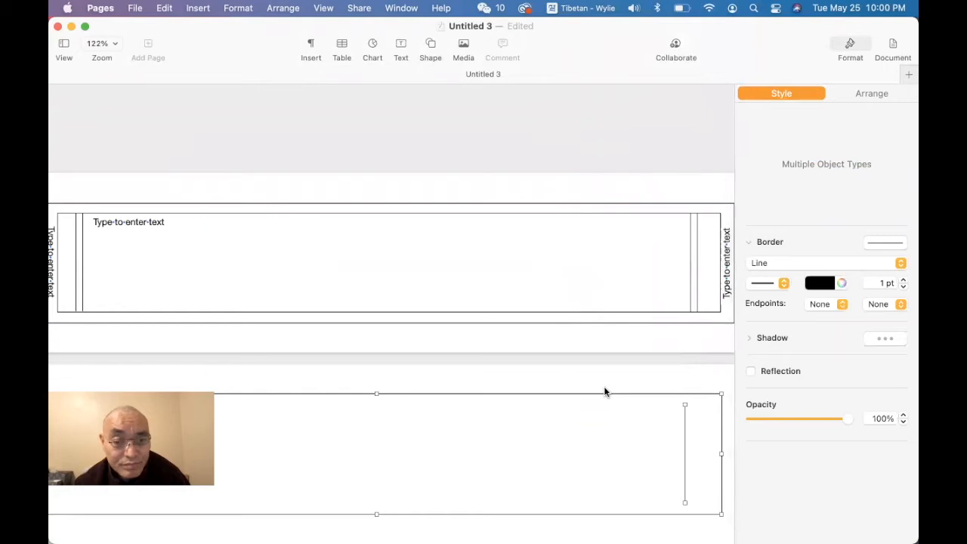
# Step: Extend the pasted vertical line's upper end to meet the top edge of the pasted frame
pyautogui.scroll(-1, 558, 414)
pyautogui.scroll(1, 557, 414)
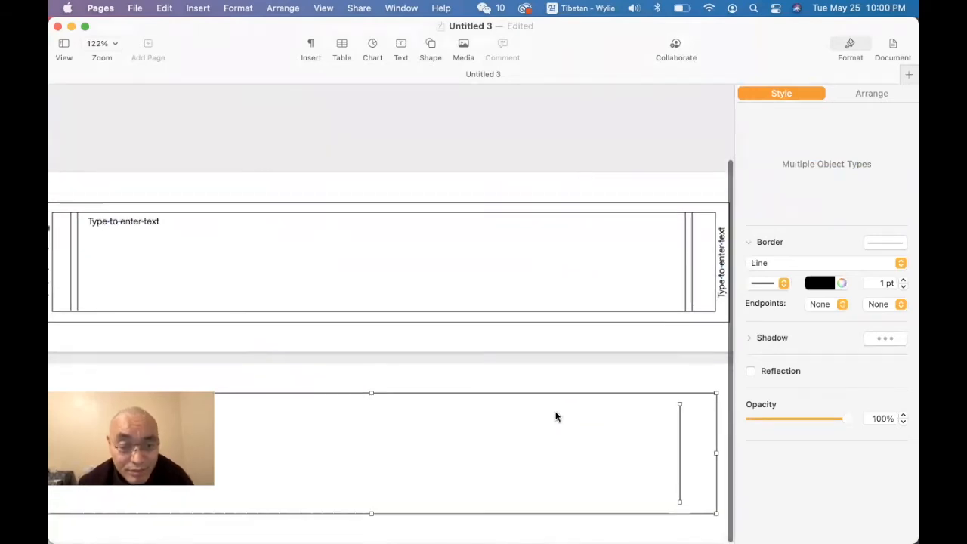
pyautogui.click(624, 376)
pyautogui.scroll(5, 624, 377)
pyautogui.scroll(1, 442, 344)
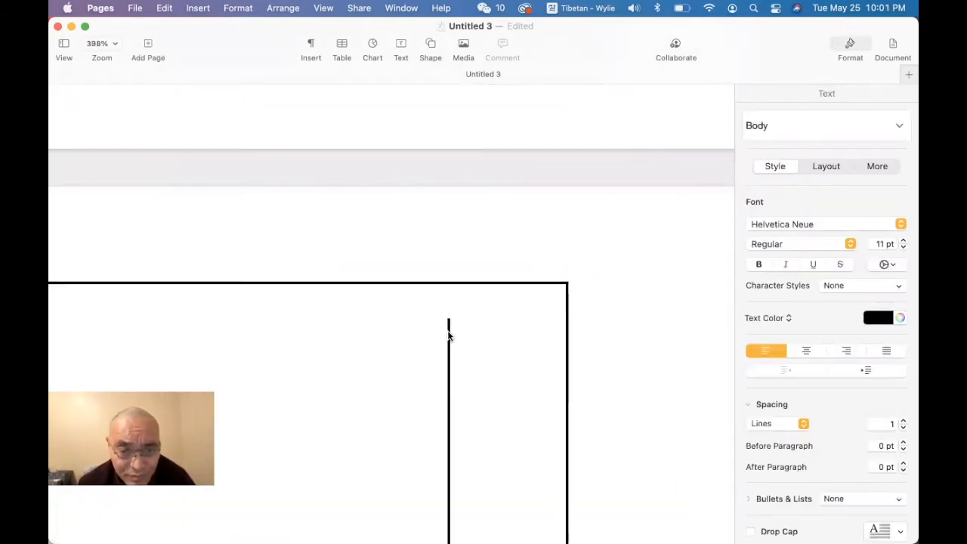
pyautogui.click(449, 327)
pyautogui.moveTo(448, 318); pyautogui.dragTo(448, 283)
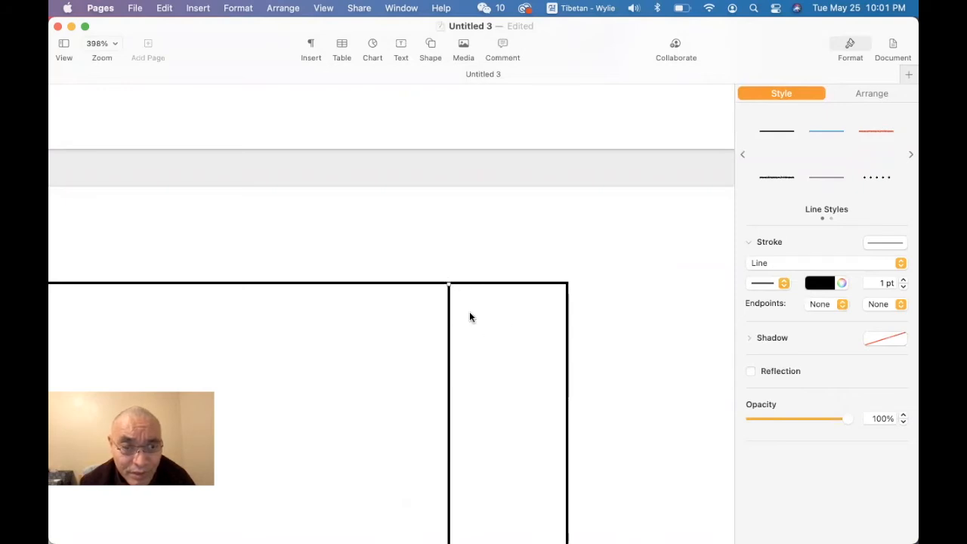
# Step: Move the vertical line closer to the frame's right edge and extend its lower end to the frame's bottom edge
pyautogui.moveTo(449, 361); pyautogui.dragTo(505, 354)
pyautogui.scroll(-5, 505, 353)
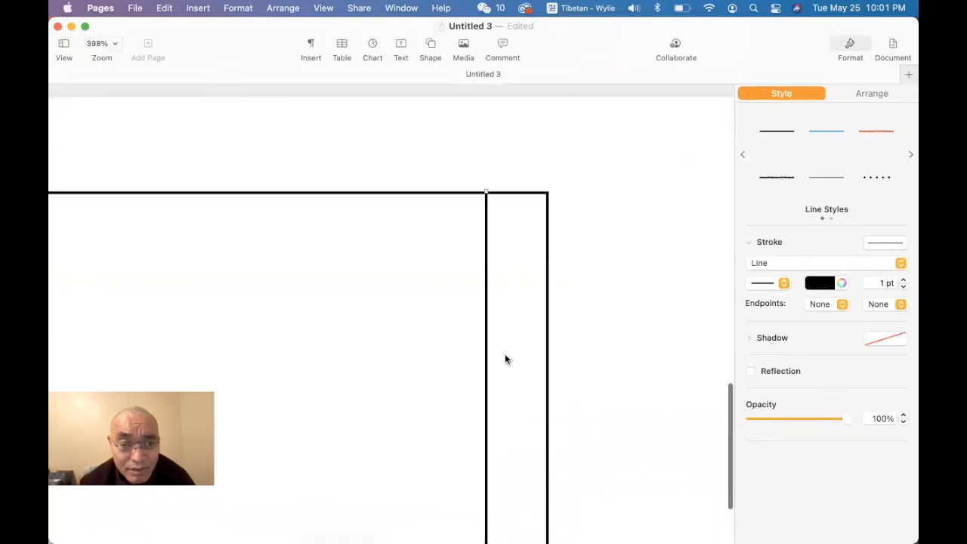
pyautogui.scroll(-2, 499, 377)
pyautogui.moveTo(486, 408); pyautogui.dragTo(488, 446)
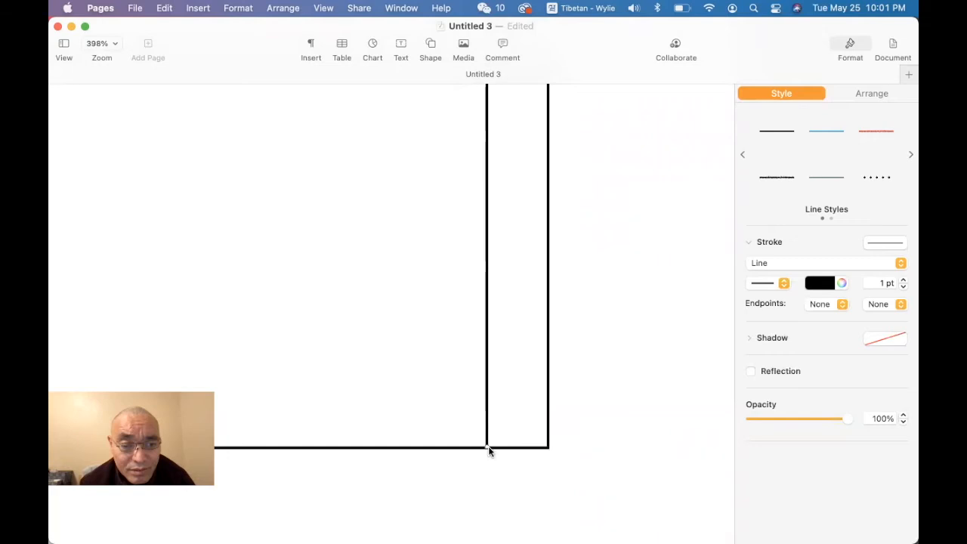
# Step: Duplicate the full-height vertical line and place the copy near the frame's left edge to form a matching narrow column
pyautogui.click(514, 478)
pyautogui.click(487, 302)
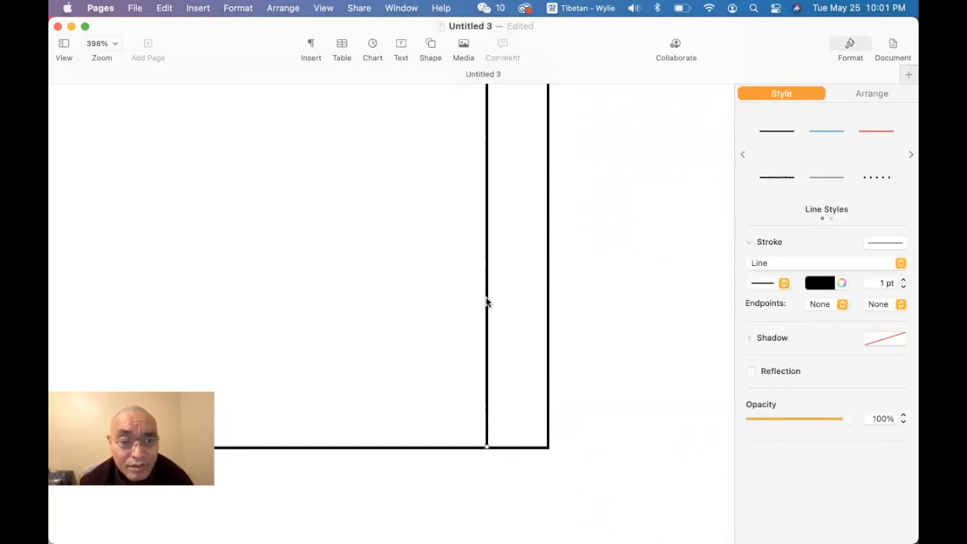
pyautogui.press('super+v')
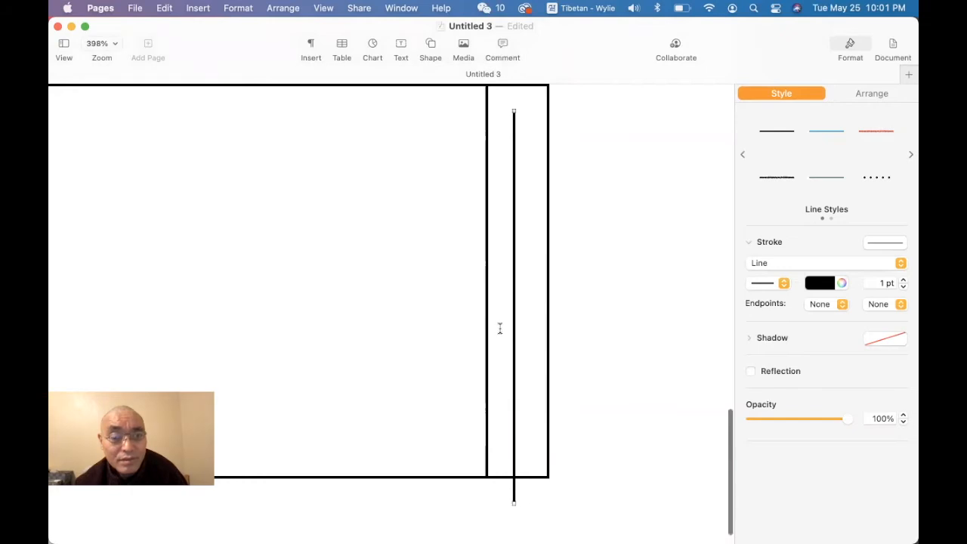
pyautogui.moveTo(514, 321); pyautogui.dragTo(333, 303)
pyautogui.scroll(-3, 431, 345)
pyautogui.hscroll(-3, 430, 345)
pyautogui.scroll(5, 430, 345)
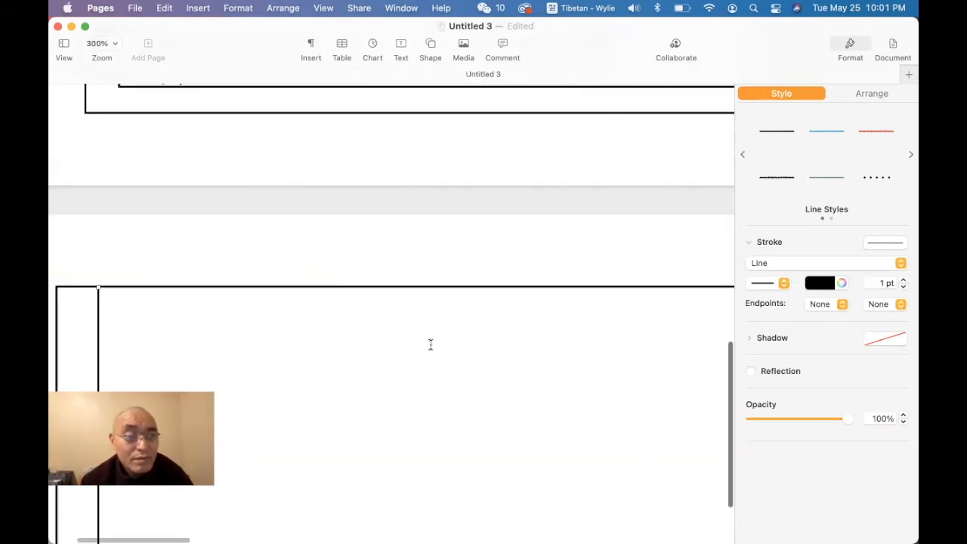
# Step: Copy the left vertical text box from the page above and center it in the new frame's left column
pyautogui.click(256, 148)
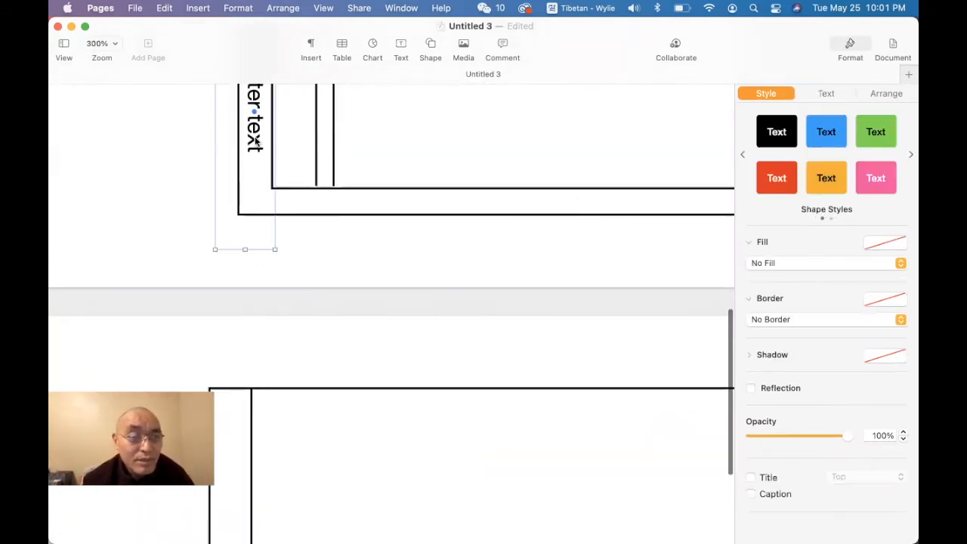
pyautogui.scroll(5, 255, 141)
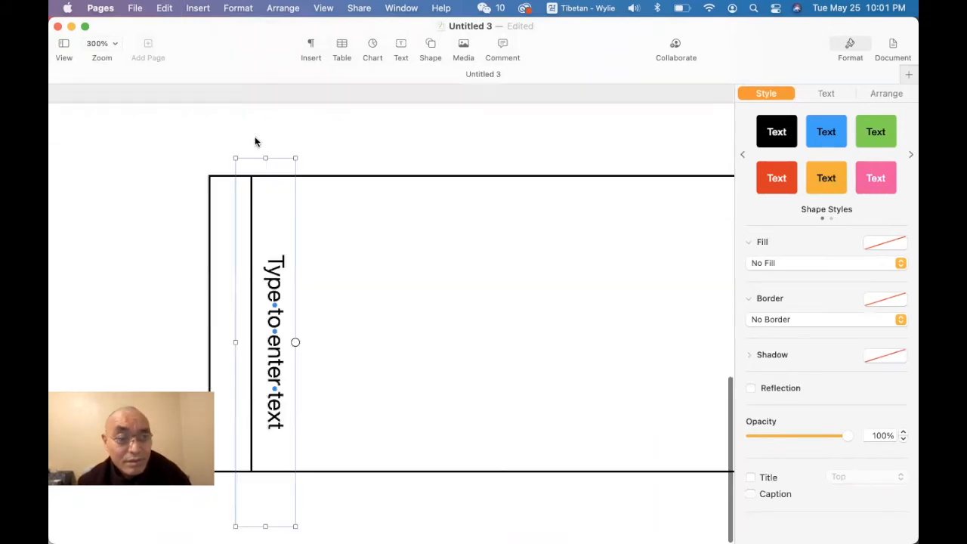
pyautogui.hscroll(-1, 334, 238)
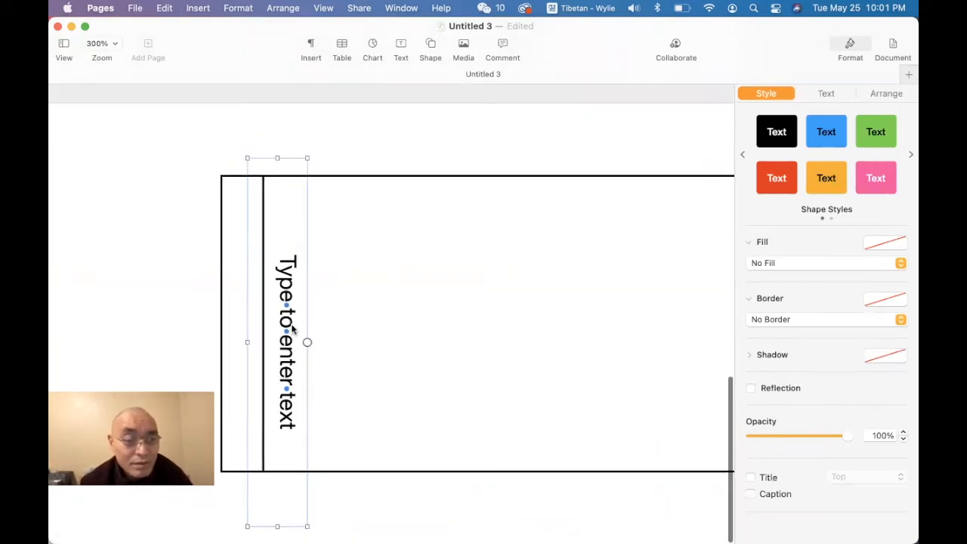
pyautogui.moveTo(289, 326); pyautogui.dragTo(245, 319)
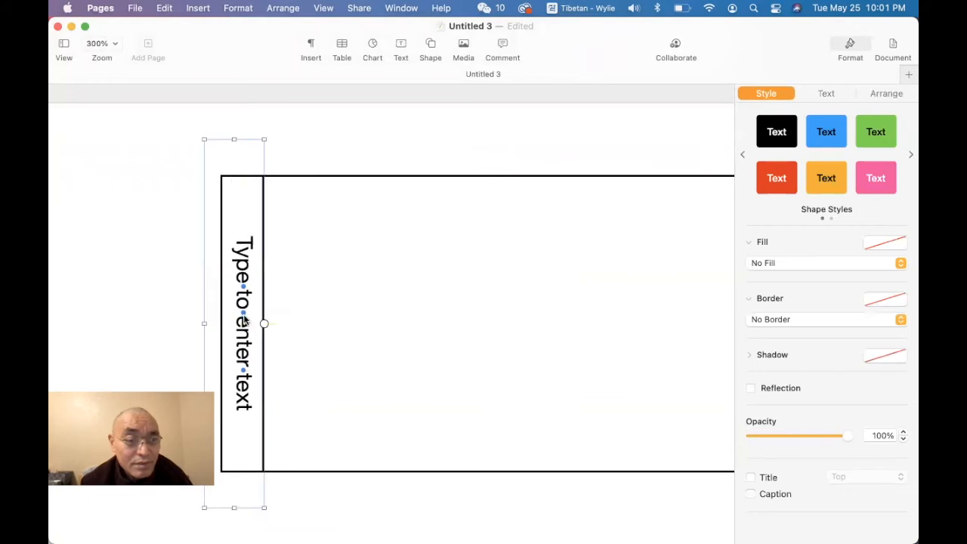
pyautogui.hscroll(10, 487, 316)
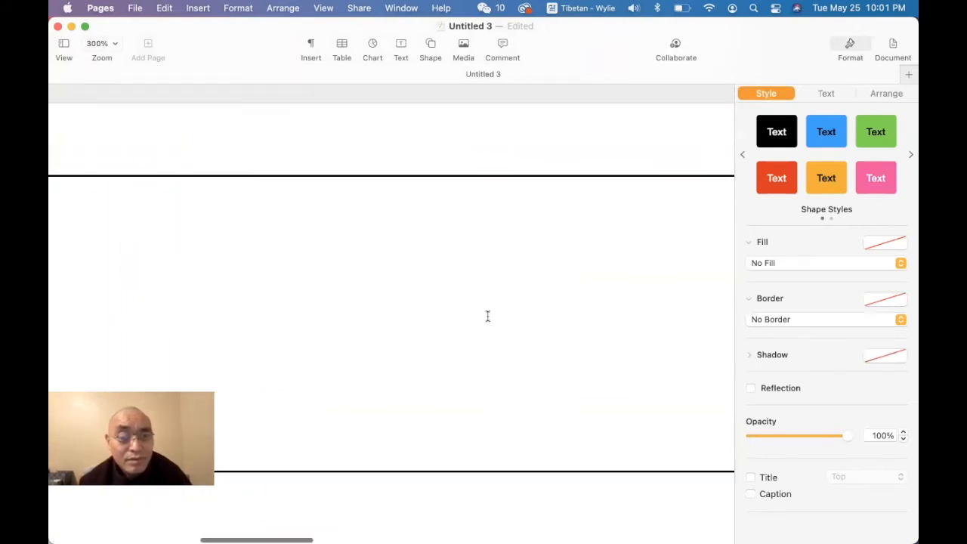
# Step: Copy the right vertical text box from the page above and center it in the new frame's right column
pyautogui.hscroll(3, 487, 316)
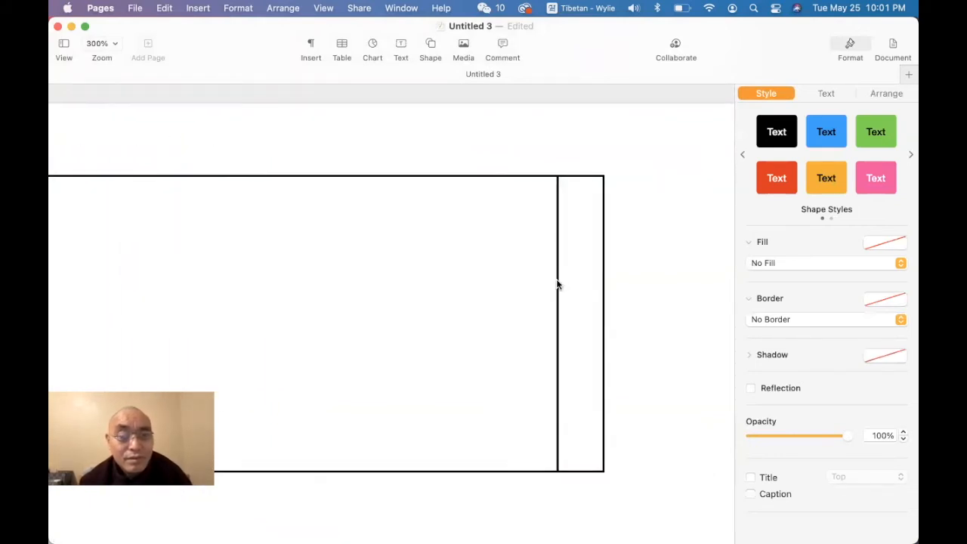
pyautogui.scroll(2, 560, 285)
pyautogui.scroll(3, 557, 285)
pyautogui.click(590, 108)
pyautogui.press('super+z')
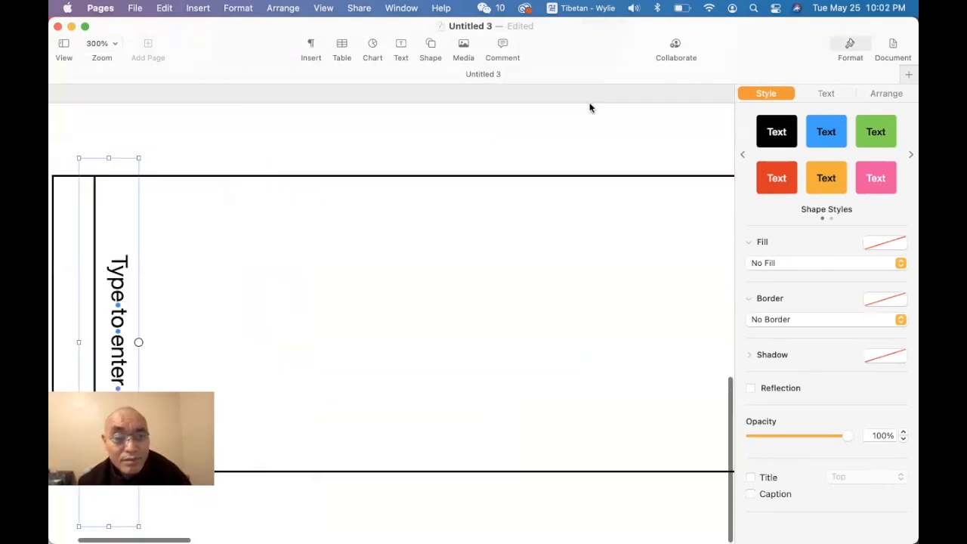
pyautogui.press('super+z')
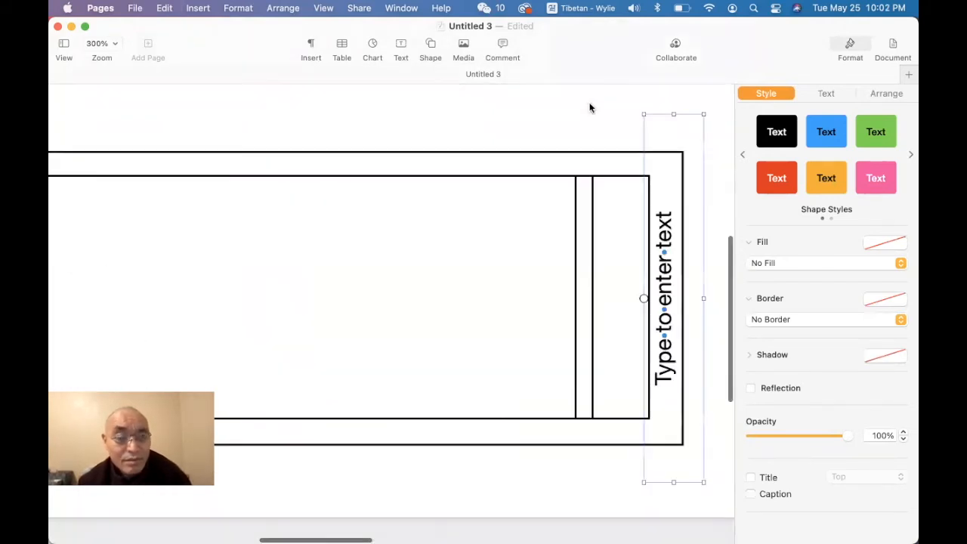
pyautogui.hscroll(3, 590, 108)
pyautogui.scroll(-1, 601, 188)
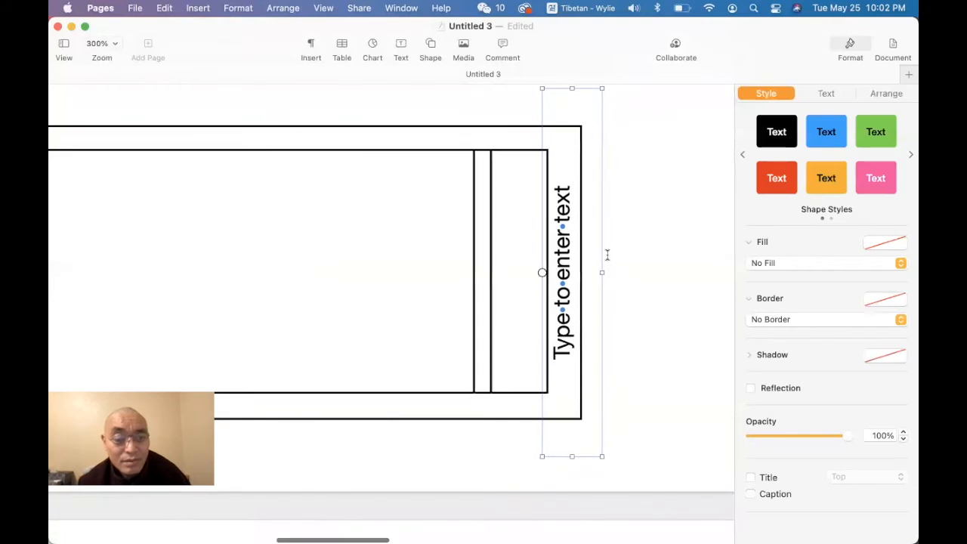
pyautogui.scroll(-5, 628, 341)
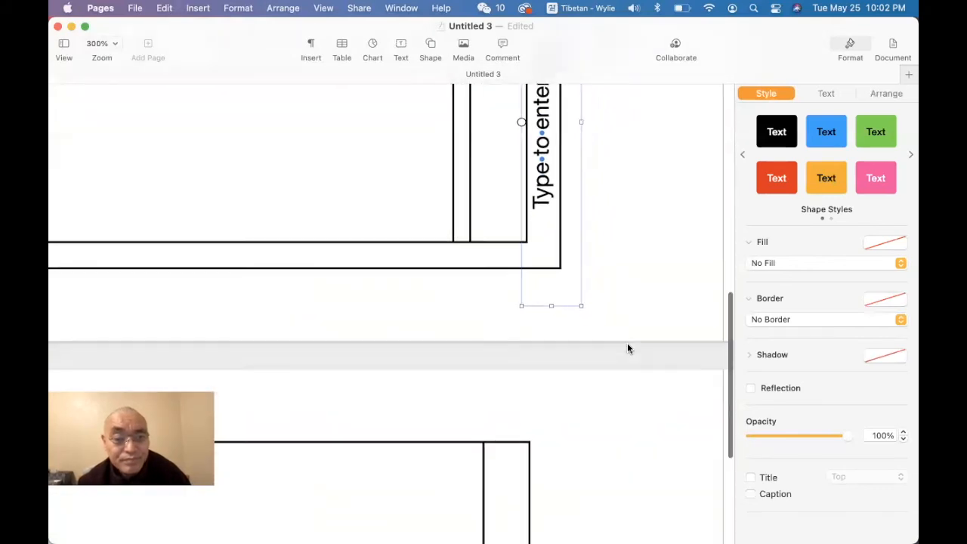
pyautogui.scroll(-2, 627, 348)
pyautogui.press('super+z')
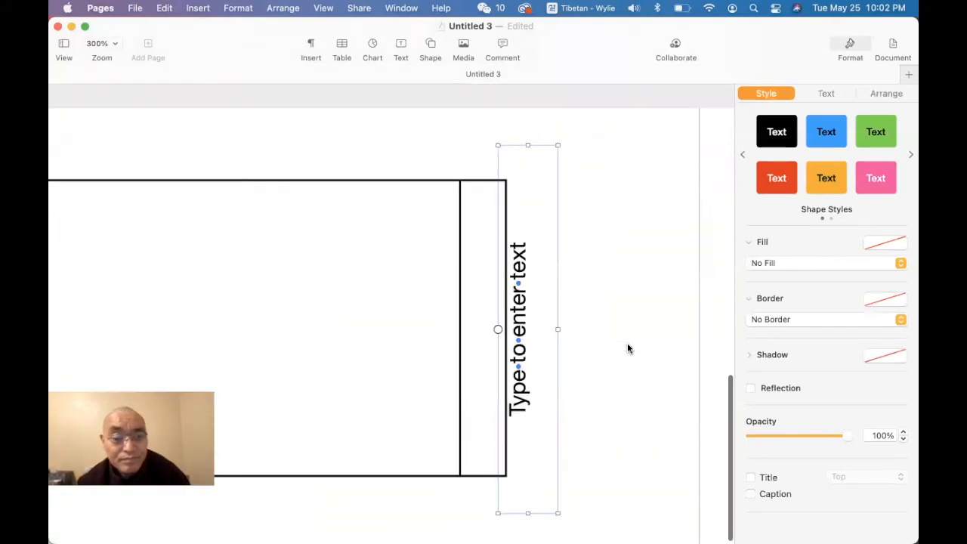
pyautogui.moveTo(517, 337); pyautogui.dragTo(486, 347)
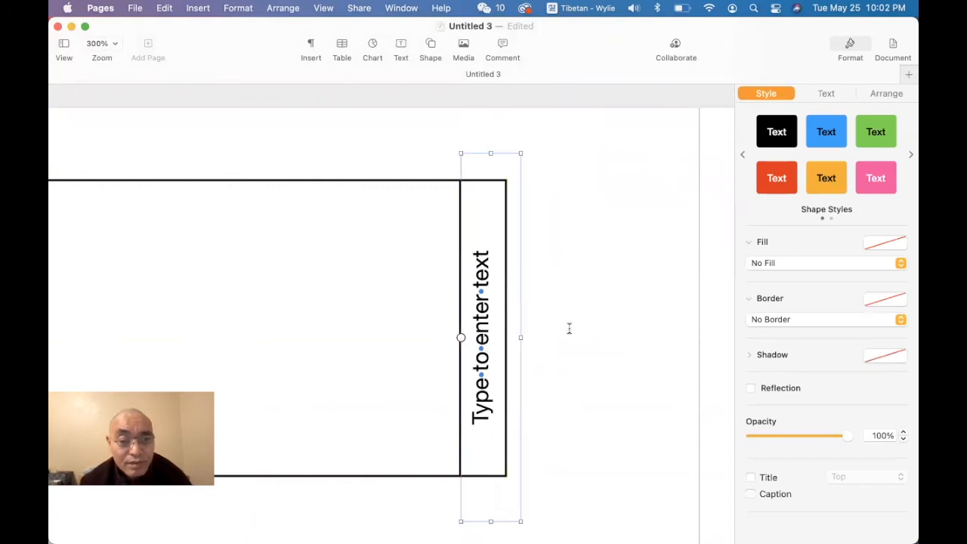
pyautogui.click(570, 329)
# Step: Copy the main text box from the page above and paste it into the new frame's central area
pyautogui.press('super+shift+comma')
pyautogui.hscroll(-2, 570, 332)
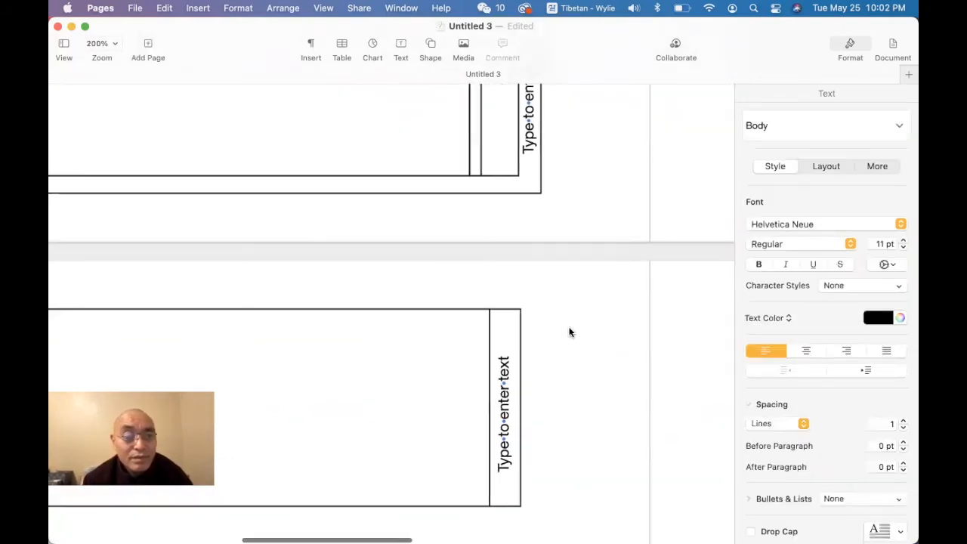
pyautogui.click(412, 140)
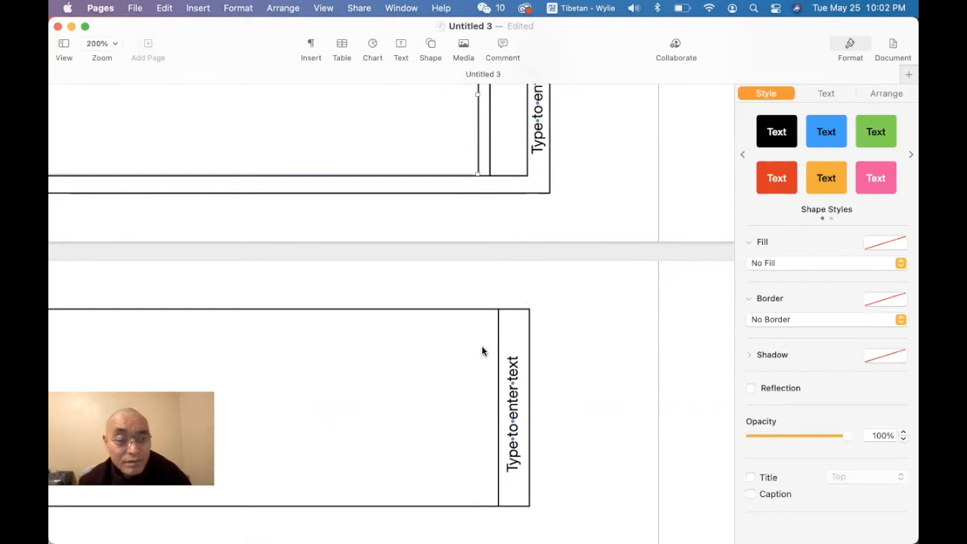
pyautogui.press('super+v')
pyautogui.hscroll(-3, 520, 389)
pyautogui.hscroll(-5, 520, 393)
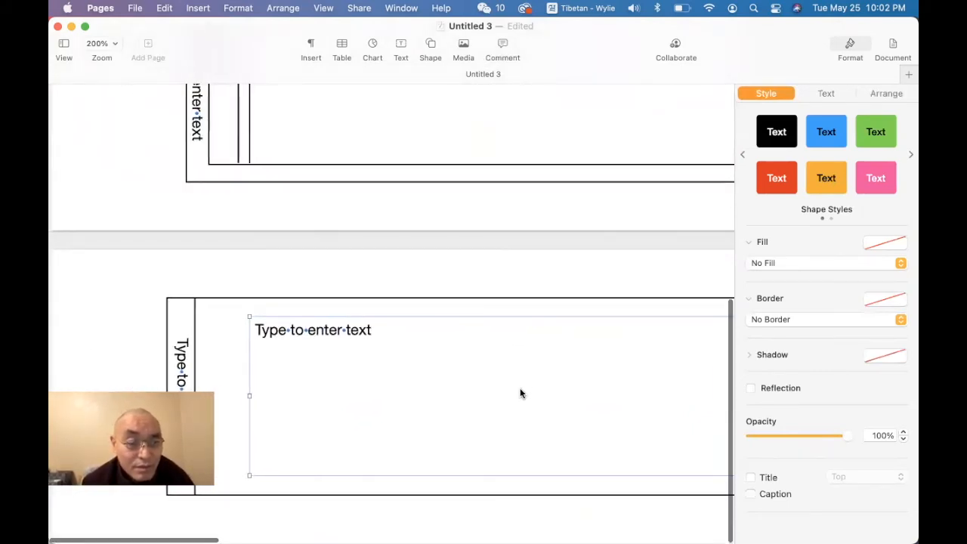
# Step: Fit the pasted main text box between the two column lines and extend its lower edge to the frame's bottom edge
pyautogui.moveTo(244, 318); pyautogui.dragTo(192, 302)
pyautogui.hscroll(5, 393, 395)
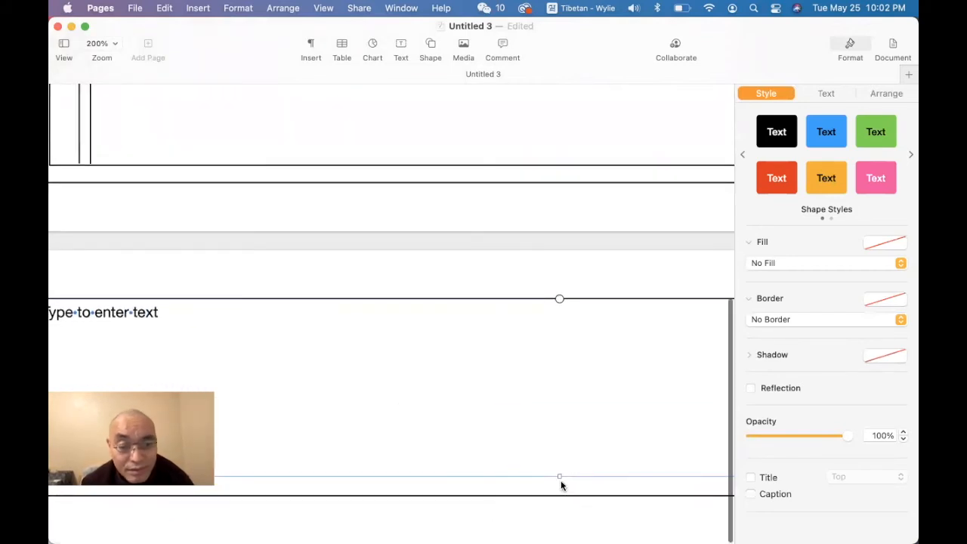
pyautogui.moveTo(559, 478); pyautogui.dragTo(561, 496)
pyautogui.hscroll(3, 561, 496)
pyautogui.hscroll(5, 560, 491)
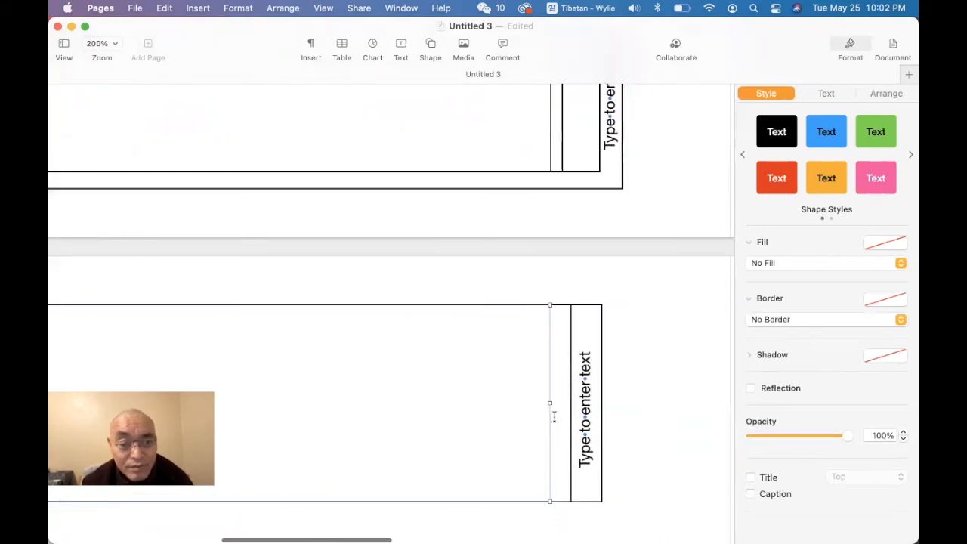
pyautogui.moveTo(548, 403); pyautogui.dragTo(561, 401)
pyautogui.hscroll(-4, 582, 414)
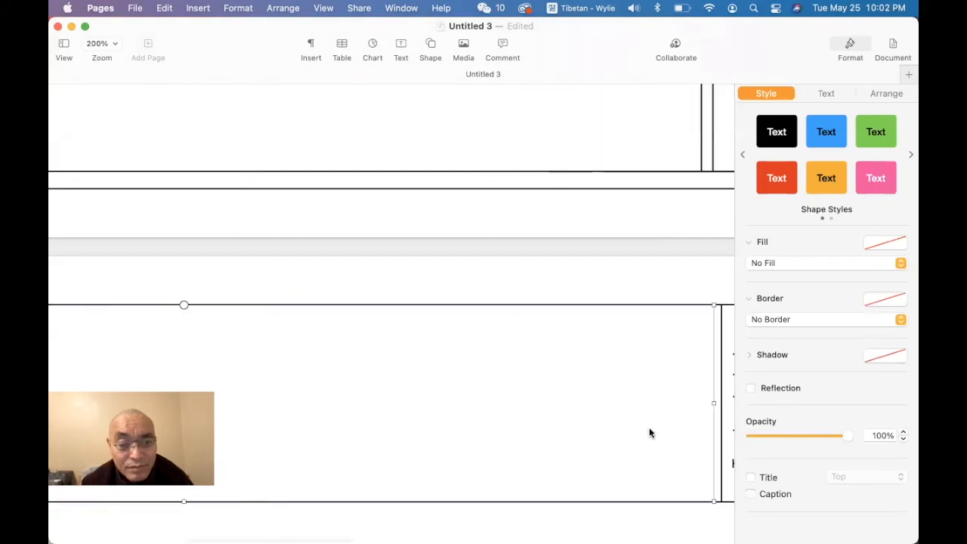
# Step: Examine the new frame's text boxes and compare the whole page layout with the other pages
pyautogui.hscroll(4, 605, 427)
pyautogui.click(582, 414)
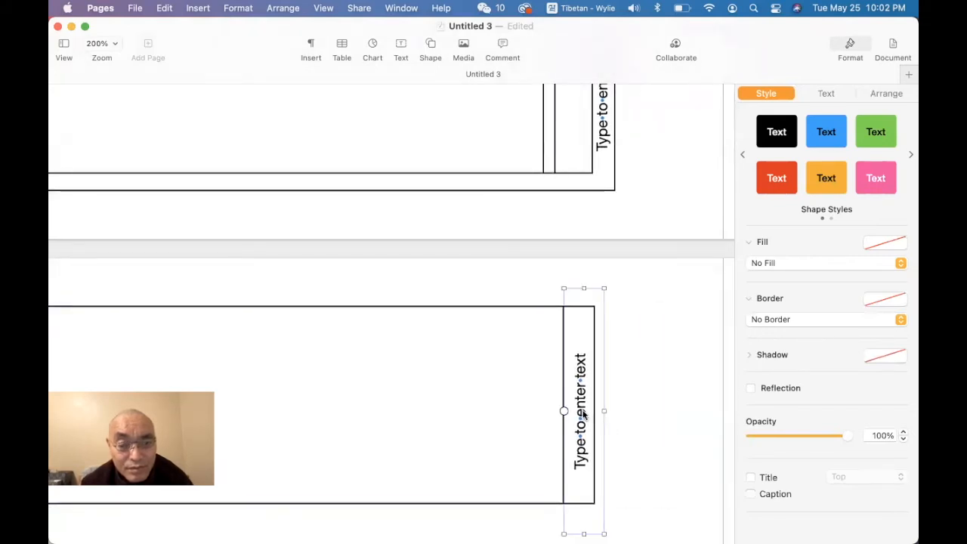
pyautogui.scroll(-1, 625, 412)
pyautogui.click(557, 397)
pyautogui.hscroll(-6, 557, 396)
pyautogui.click(421, 512)
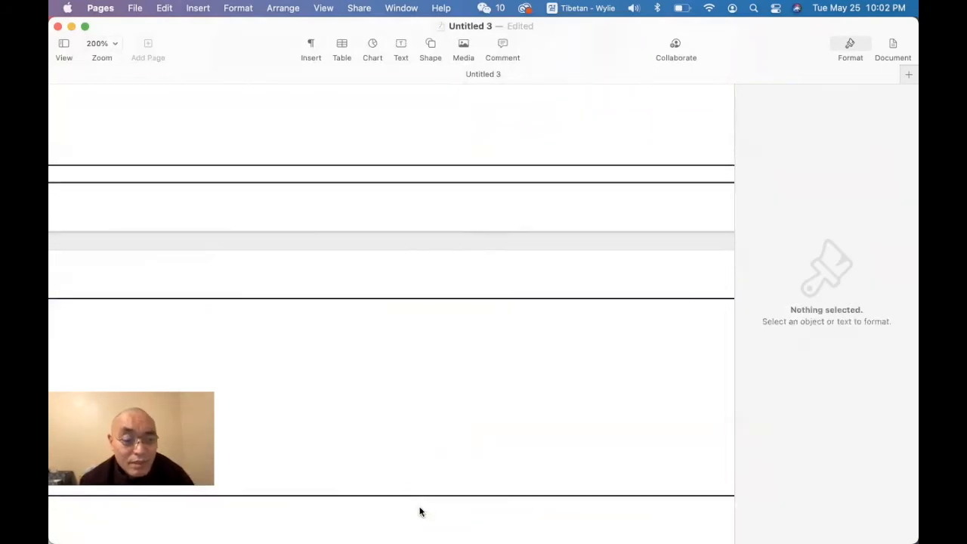
pyautogui.scroll(-4, 421, 512)
pyautogui.hscroll(-10, 421, 511)
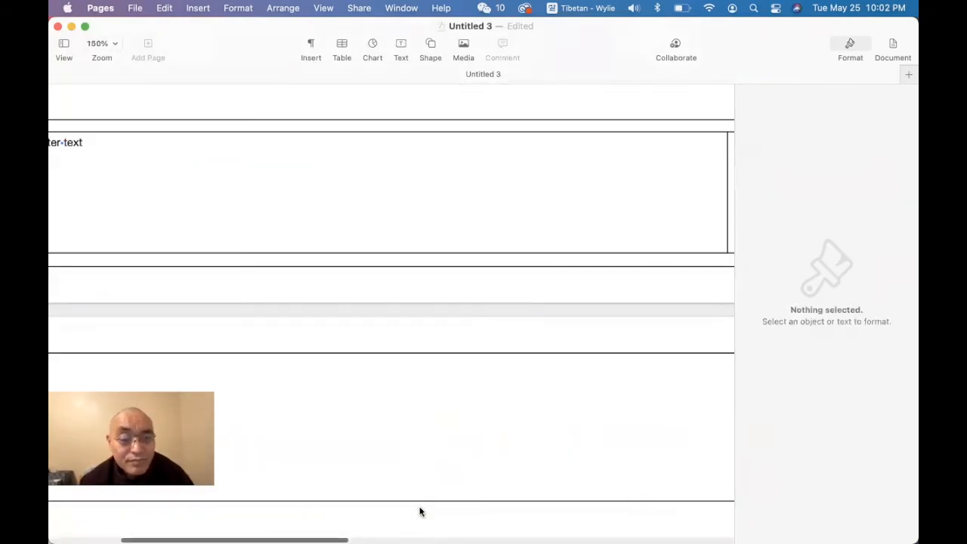
pyautogui.scroll(-3, 424, 512)
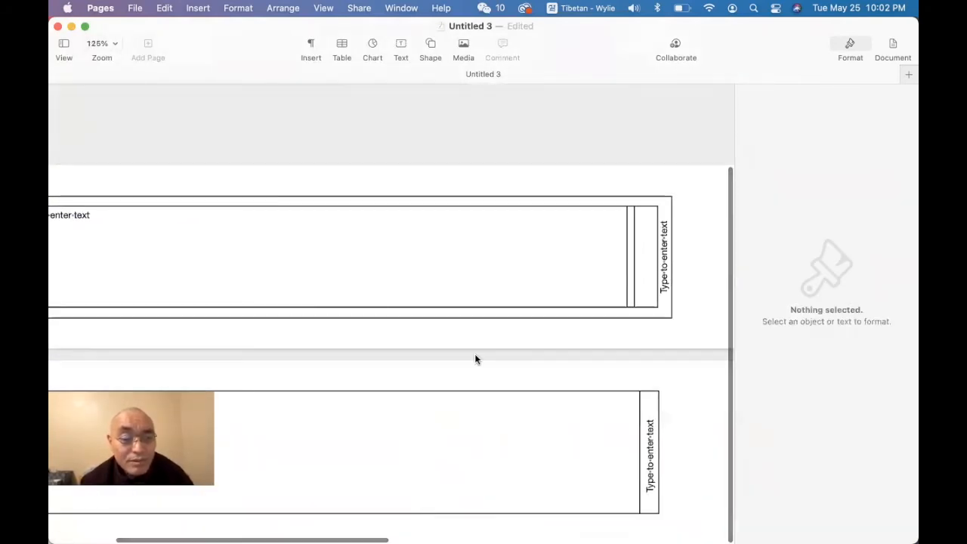
pyautogui.hscroll(-5, 475, 353)
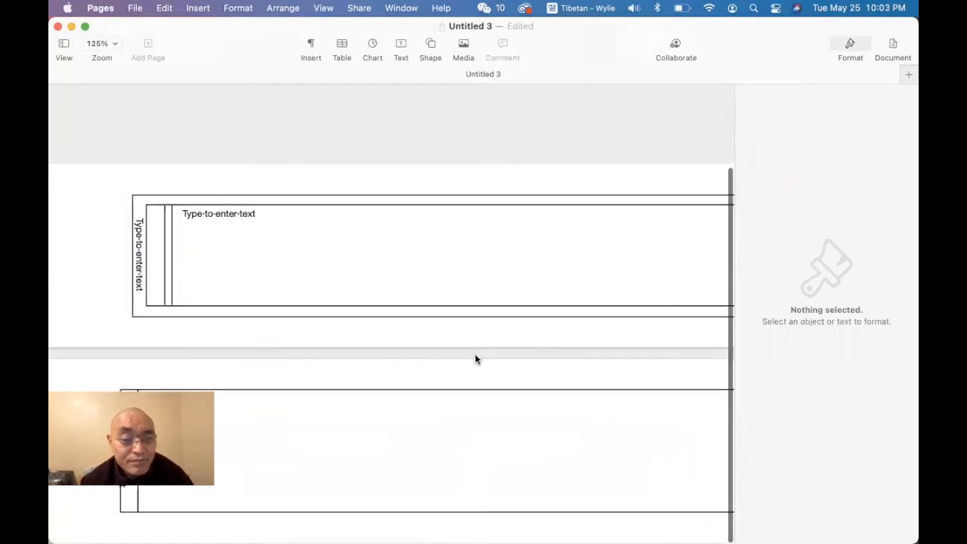
pyautogui.scroll(-5, 475, 359)
pyautogui.hscroll(-3, 474, 359)
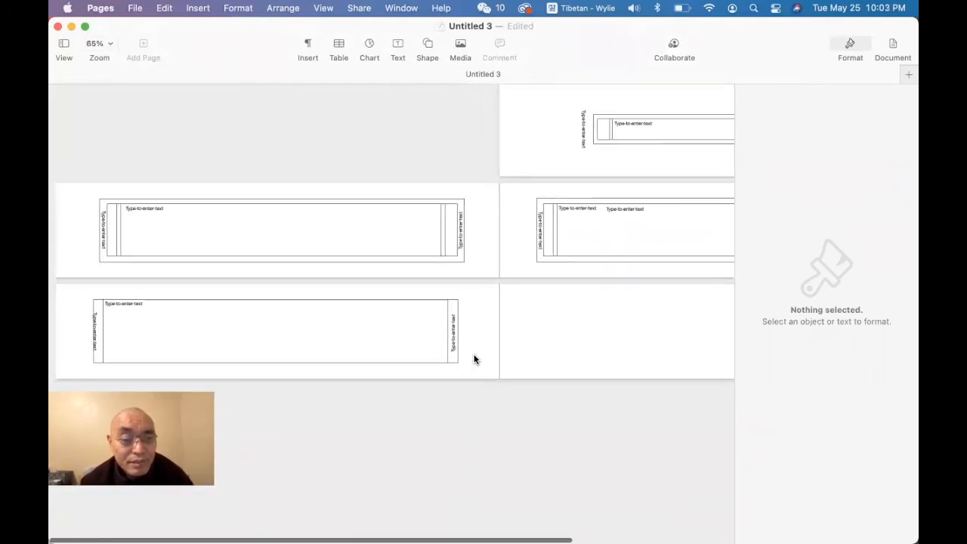
# Step: Duplicate all of the new frame's lines and text boxes and place the copy on the blank facing page
pyautogui.click(85, 337)
pyautogui.click(98, 334)
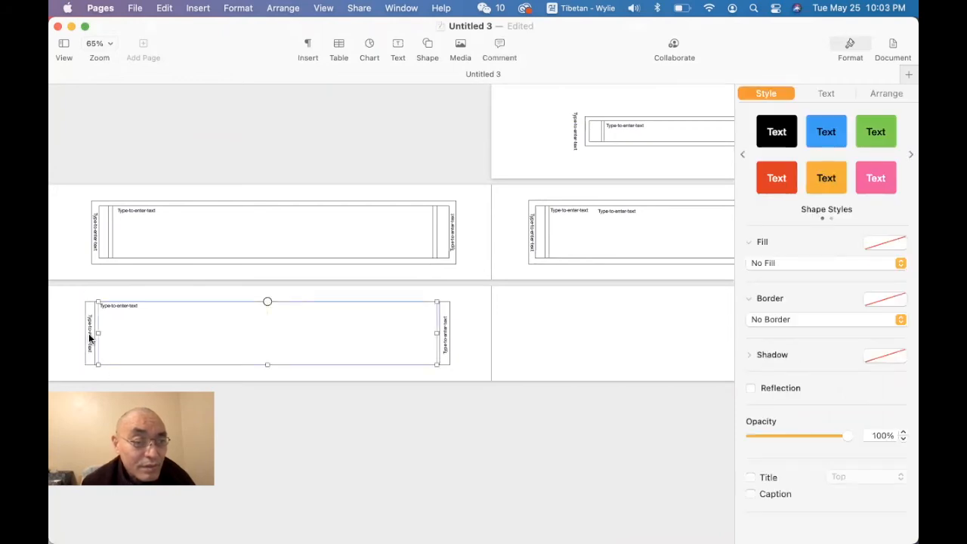
pyautogui.click(73, 301)
pyautogui.moveTo(69, 291); pyautogui.dragTo(476, 387)
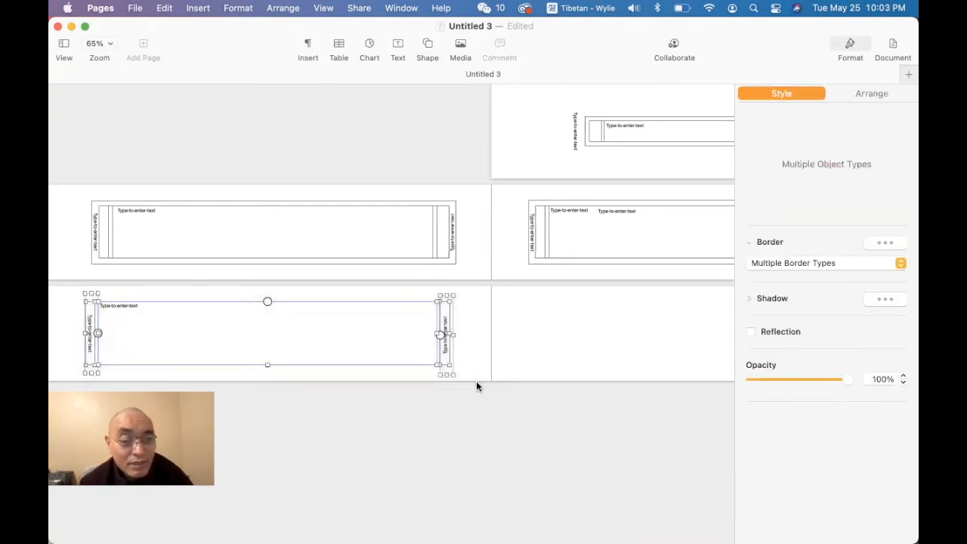
pyautogui.press('super+d')
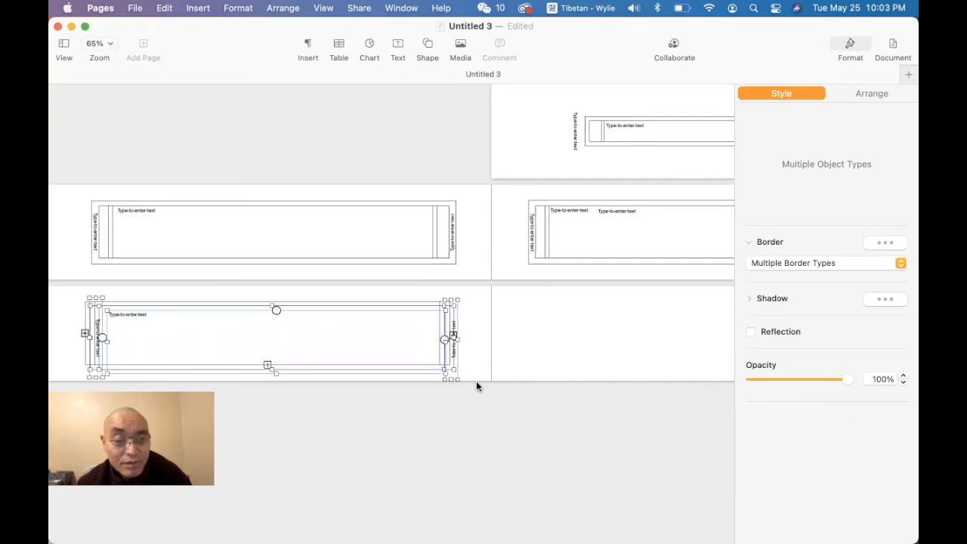
pyautogui.moveTo(381, 371); pyautogui.dragTo(720, 369)
pyautogui.hscroll(-4, 675, 381)
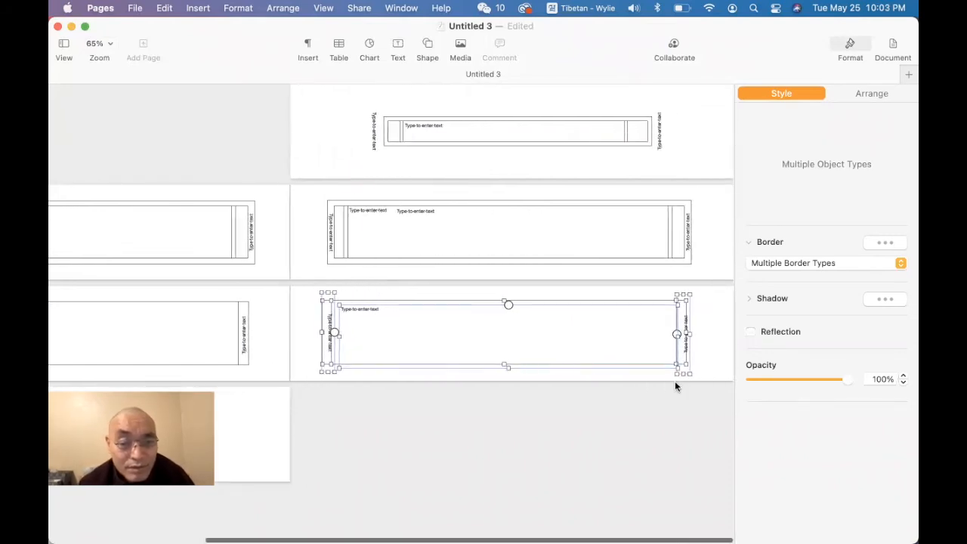
pyautogui.click(652, 407)
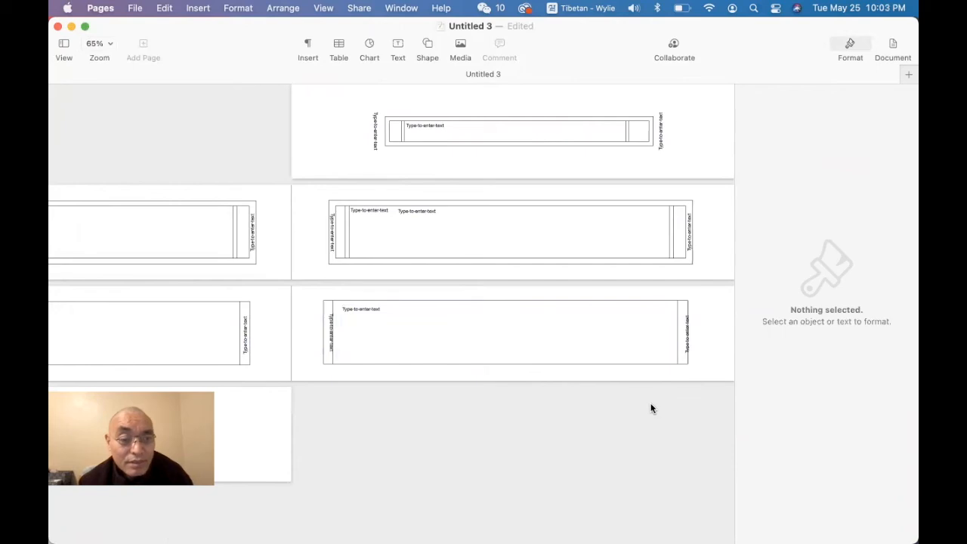
# Step: Copy the small horizontal text box from the page above and place it in the duplicated frame's upper-left text area
pyautogui.click(369, 211)
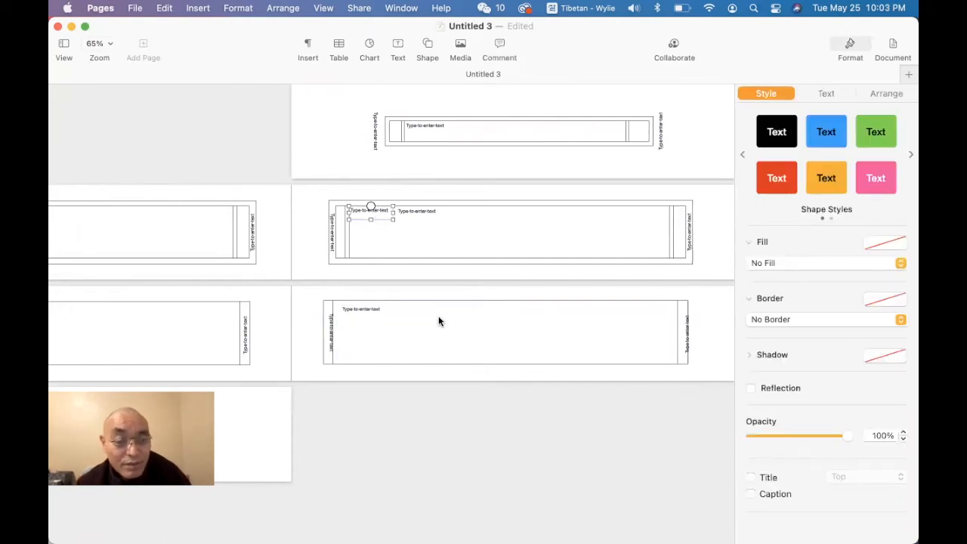
pyautogui.hscroll(-4, 452, 380)
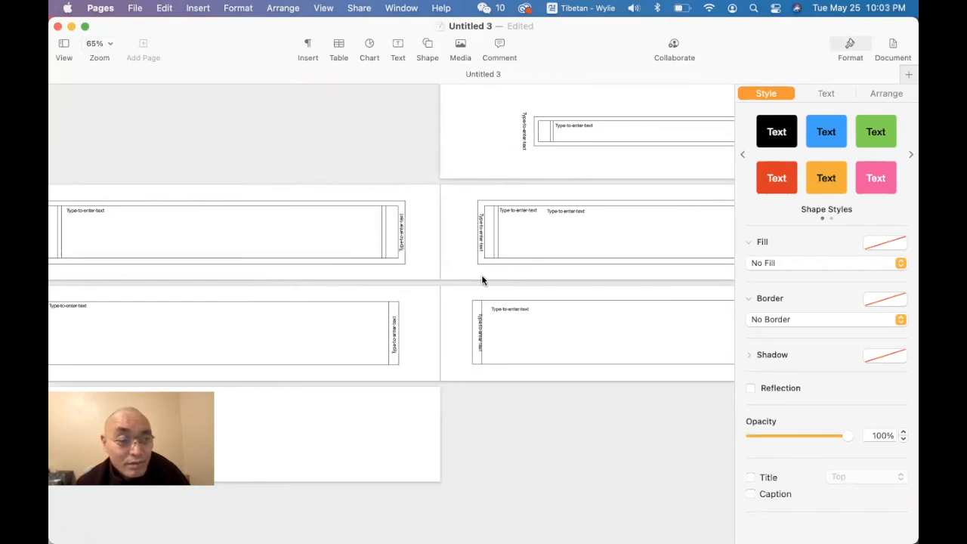
pyautogui.scroll(-3, 481, 281)
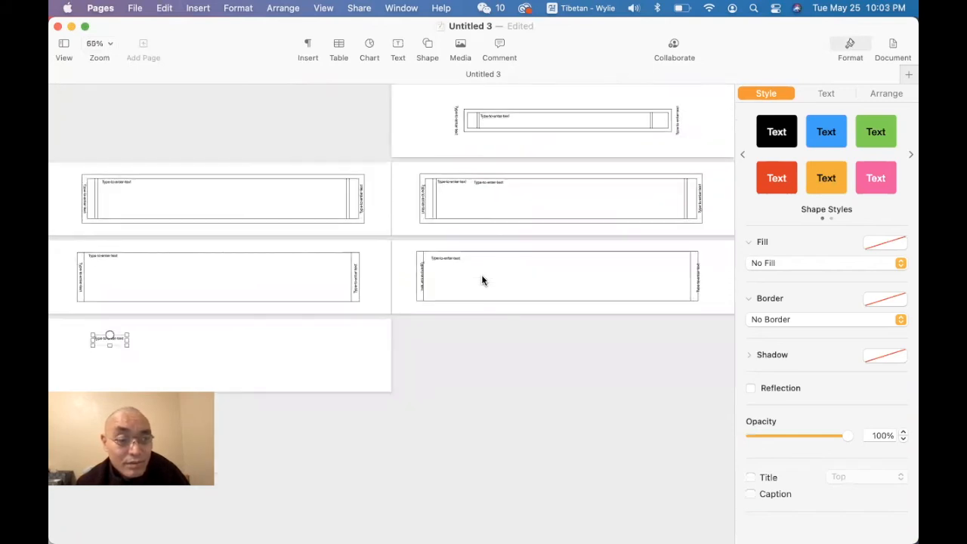
pyautogui.moveTo(117, 340); pyautogui.dragTo(448, 260)
pyautogui.click(502, 339)
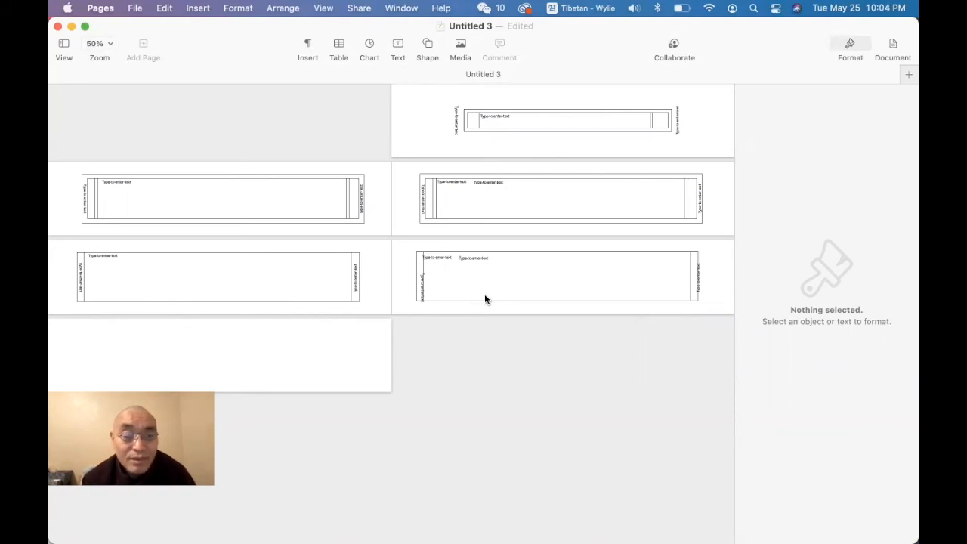
# Step: Select the placeholder text in the duplicated frame's left vertical text box and open the object arrangement options
pyautogui.click(698, 285)
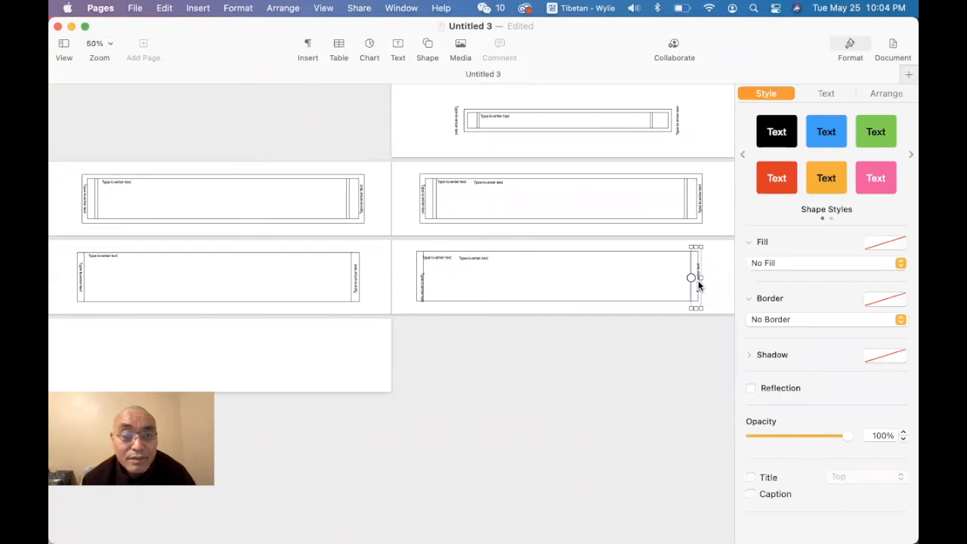
pyautogui.click(417, 281)
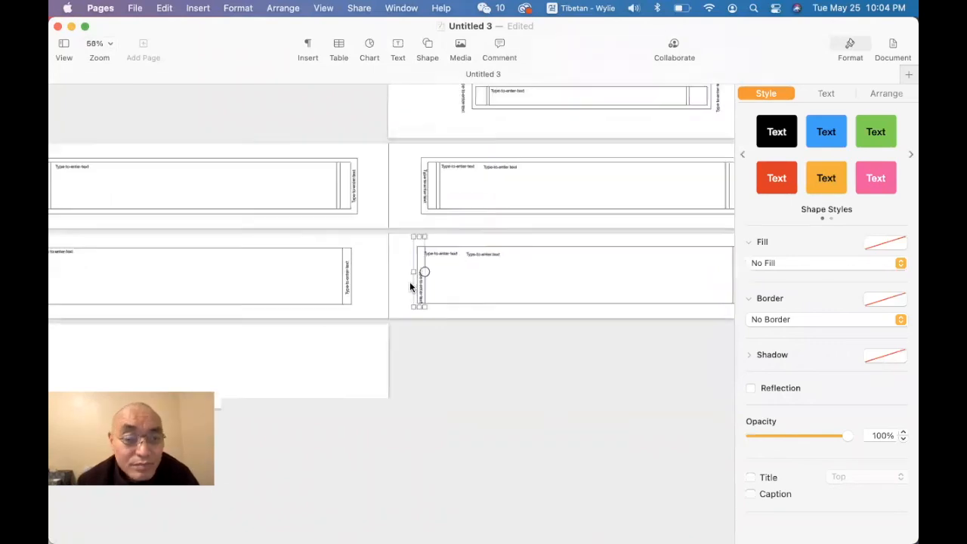
pyautogui.scroll(5, 413, 281)
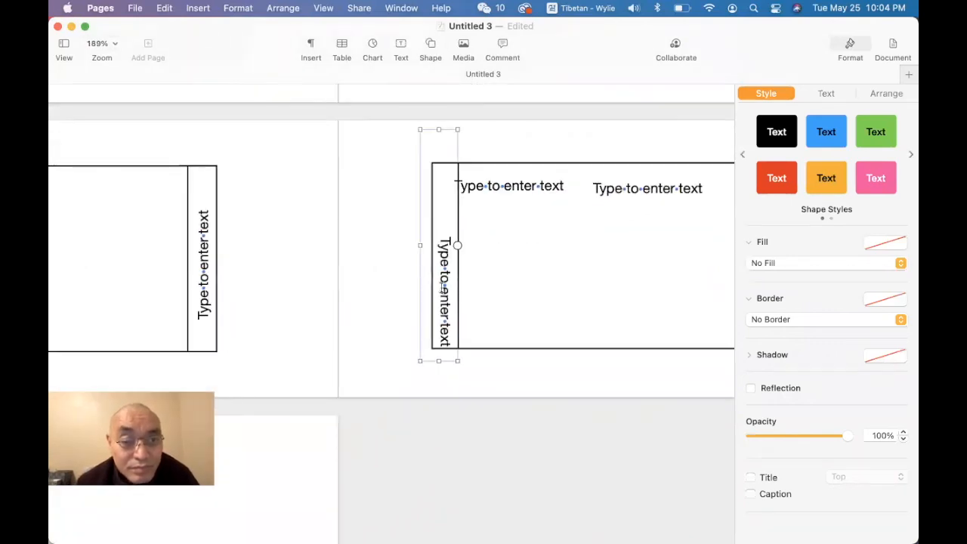
pyautogui.doubleClick(445, 288)
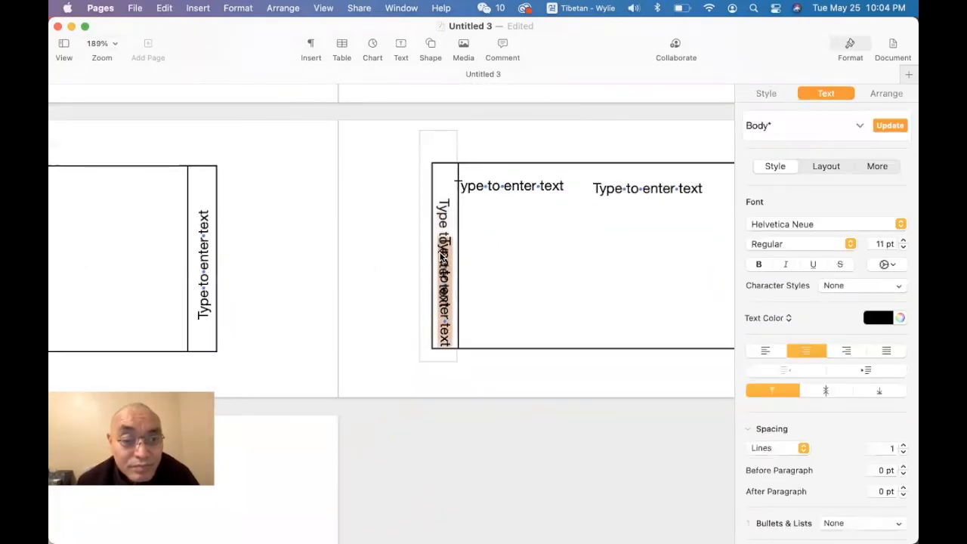
pyautogui.click(292, 11)
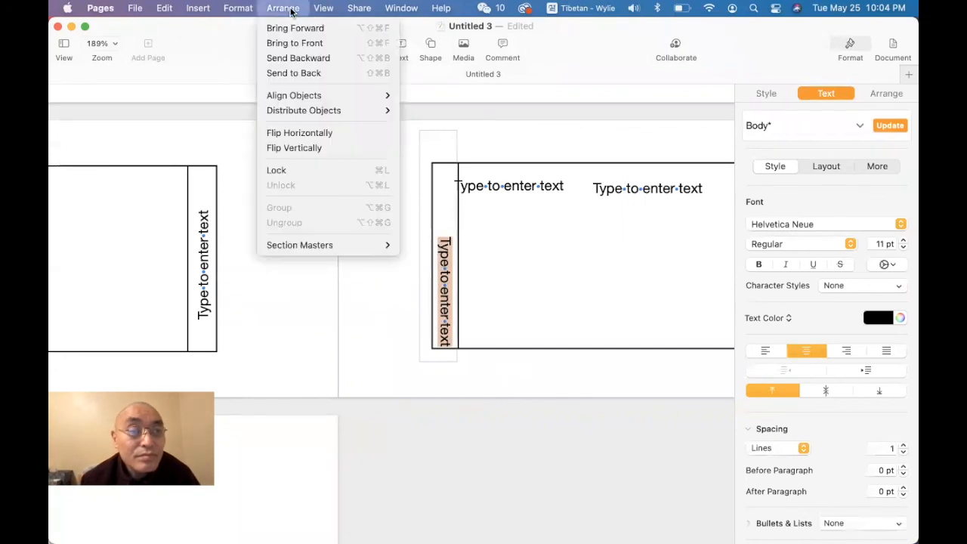